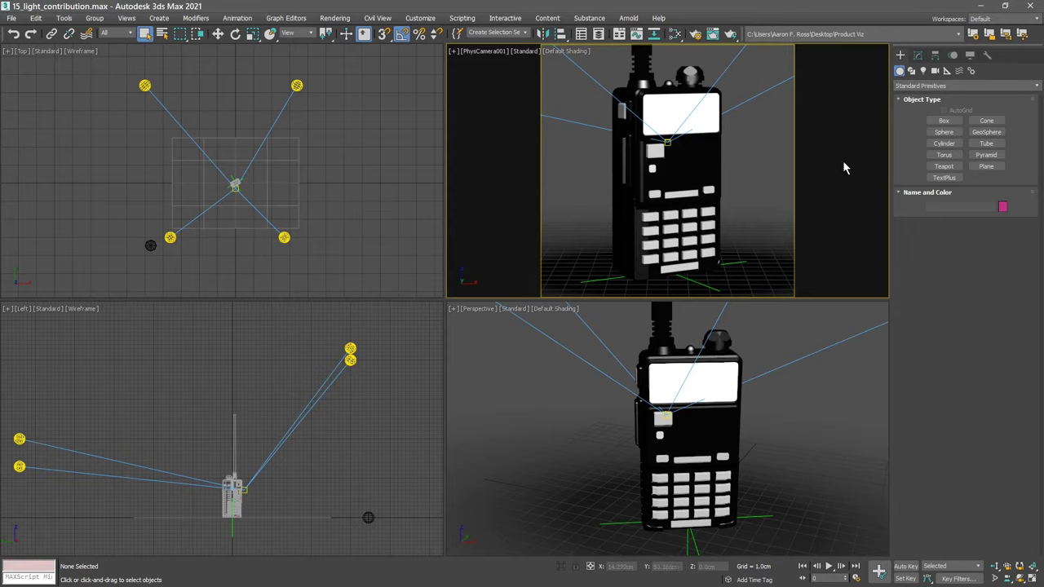
- Preview a live Arnold IPR render of the radio in the RenderView, then close it
left_click(628, 18)
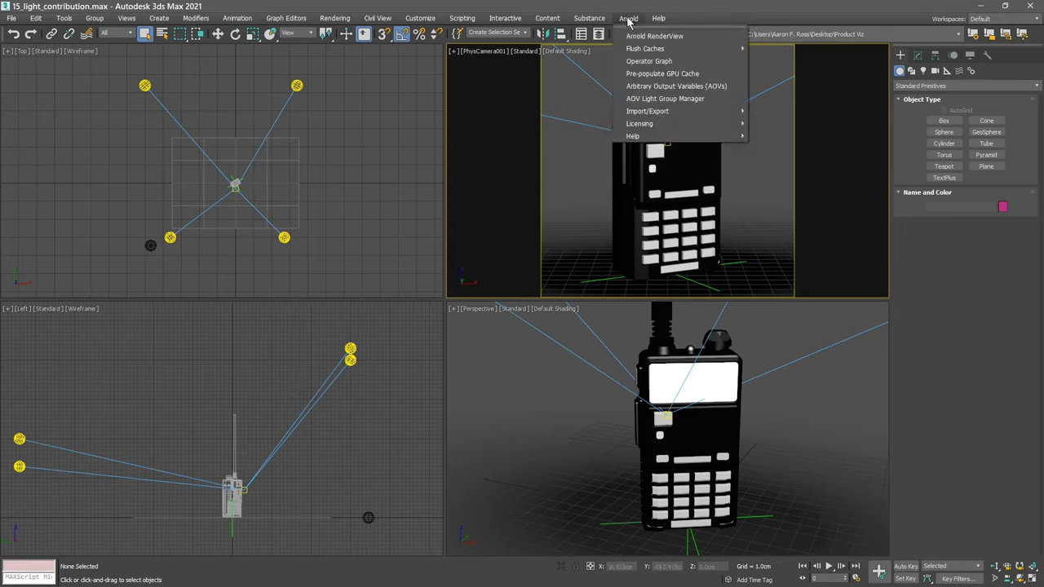
left_click(644, 36)
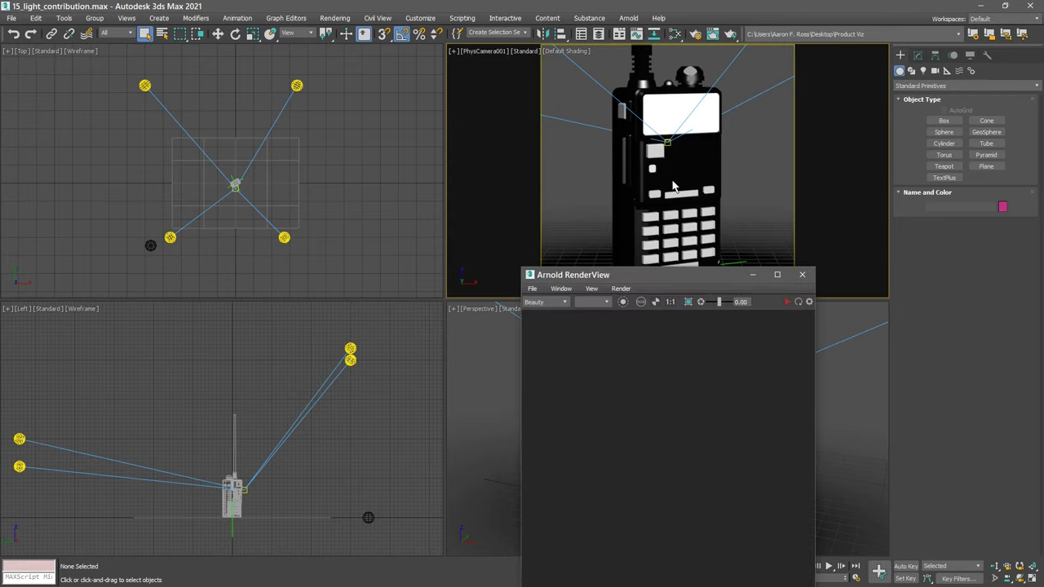
left_click_drag(687, 267, 771, 62)
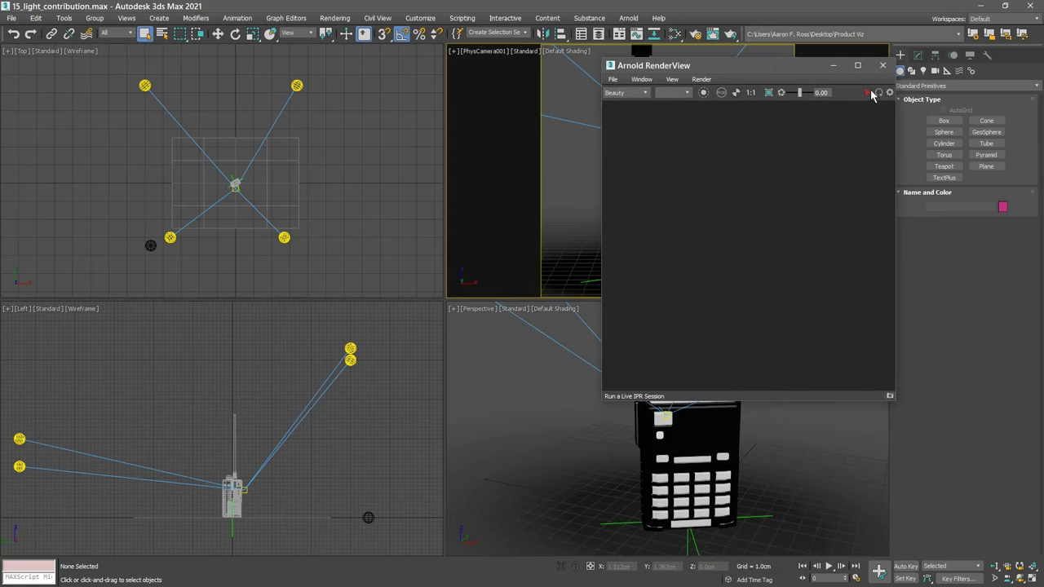
left_click(892, 397)
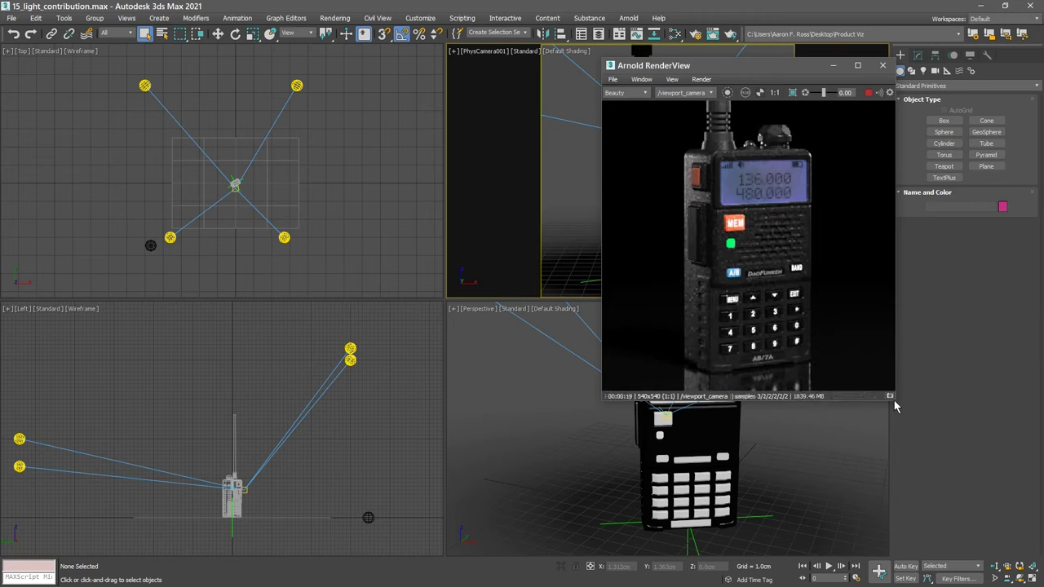
left_click_drag(893, 401, 941, 443)
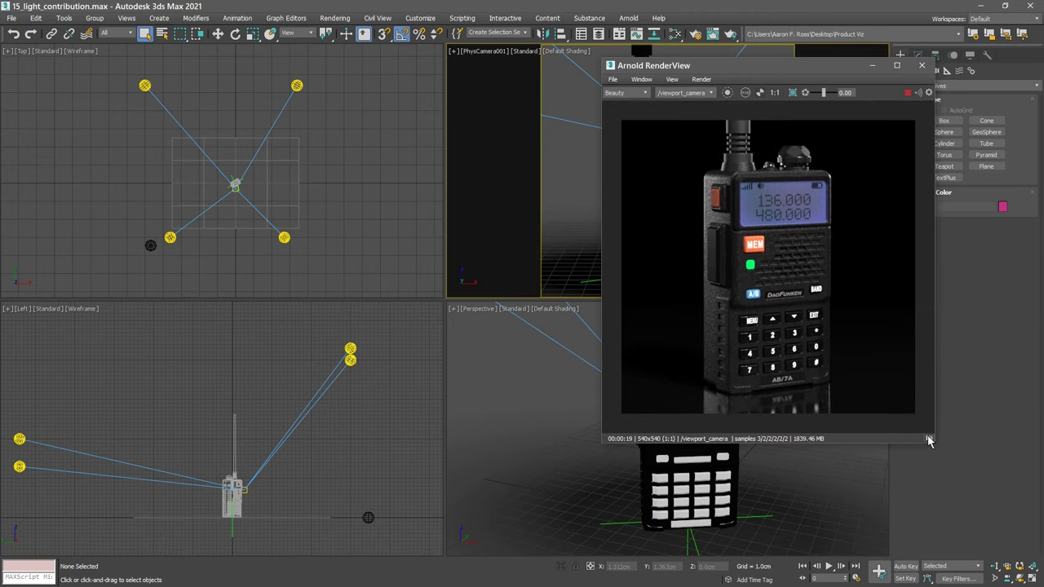
left_click(926, 439)
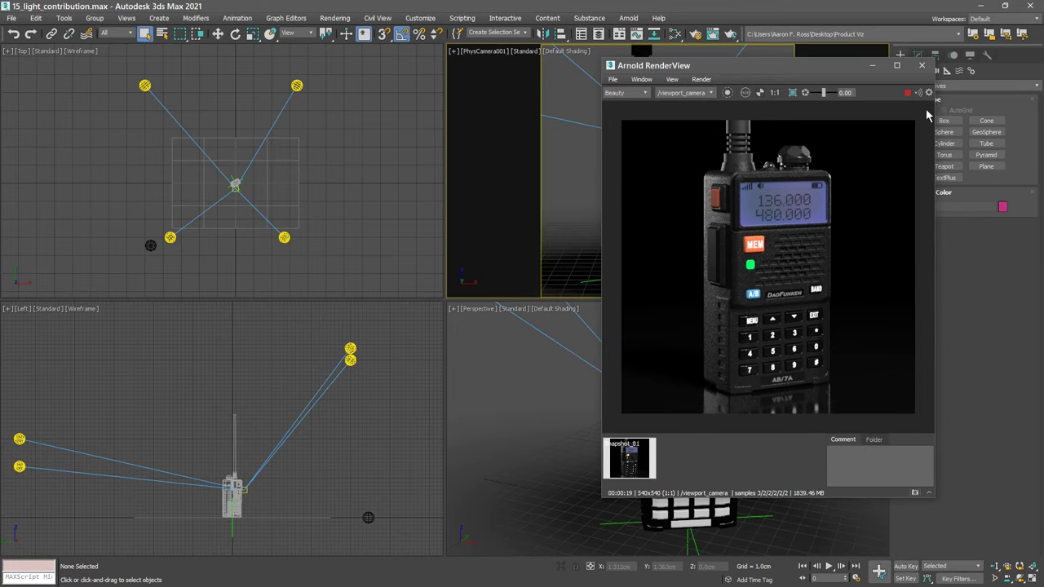
left_click(923, 69)
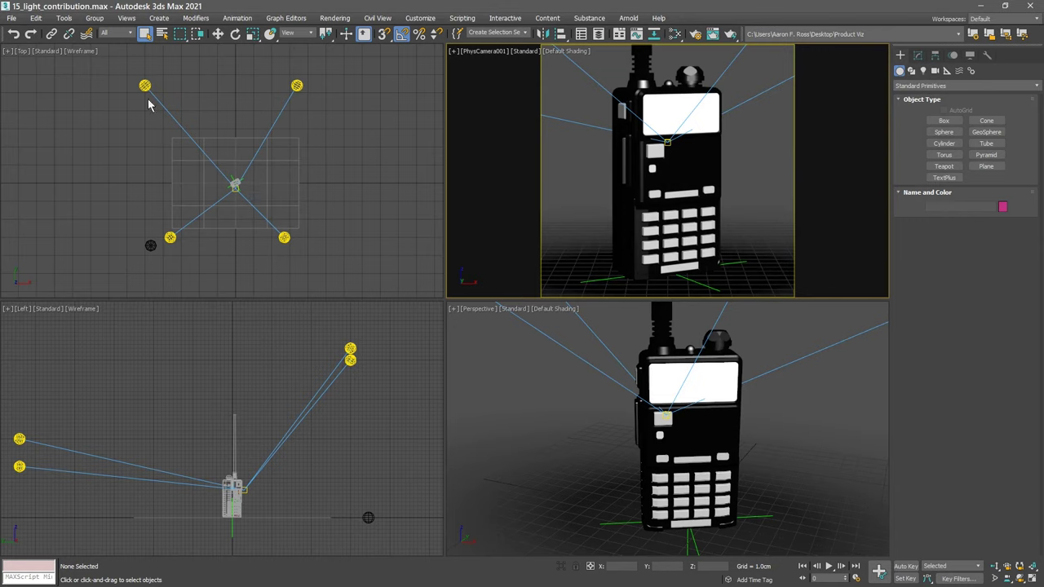
- In Light Explorer, switch off Fill Disc, Key Spot and both Rim Spots, leaving the skydome on
left_click(65, 19)
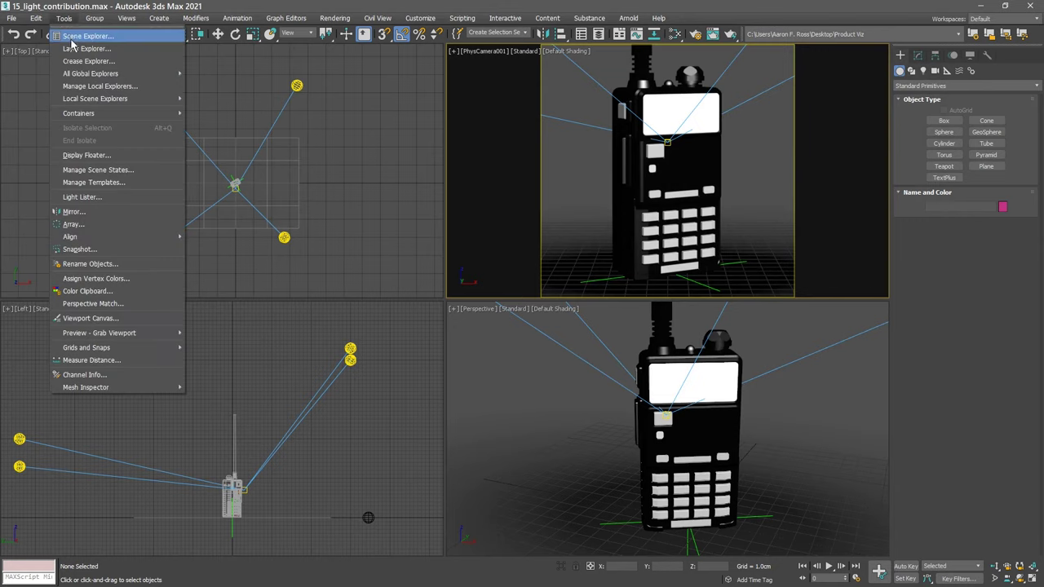
mouse_move(96, 75)
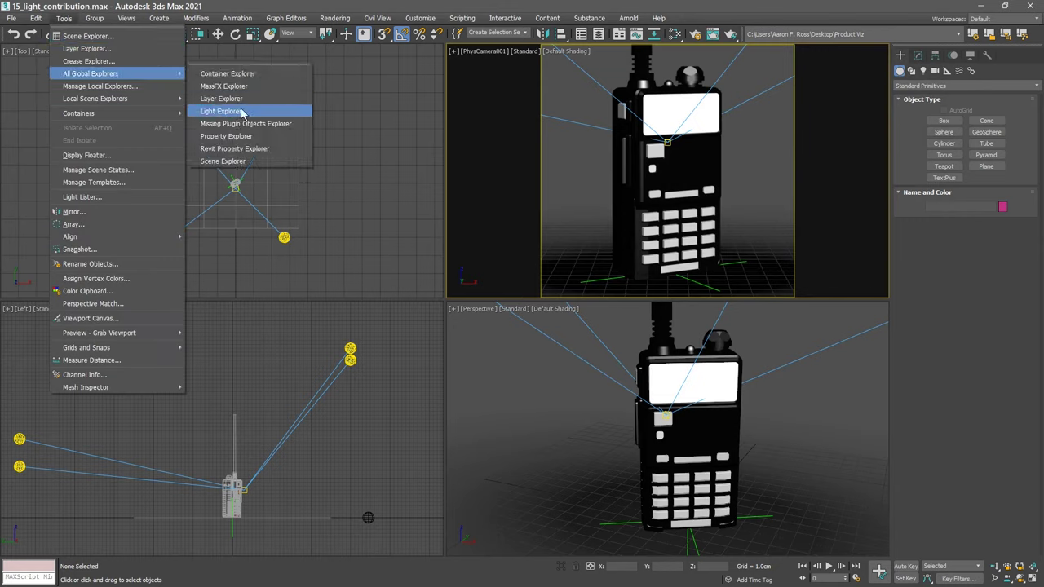
left_click(221, 111)
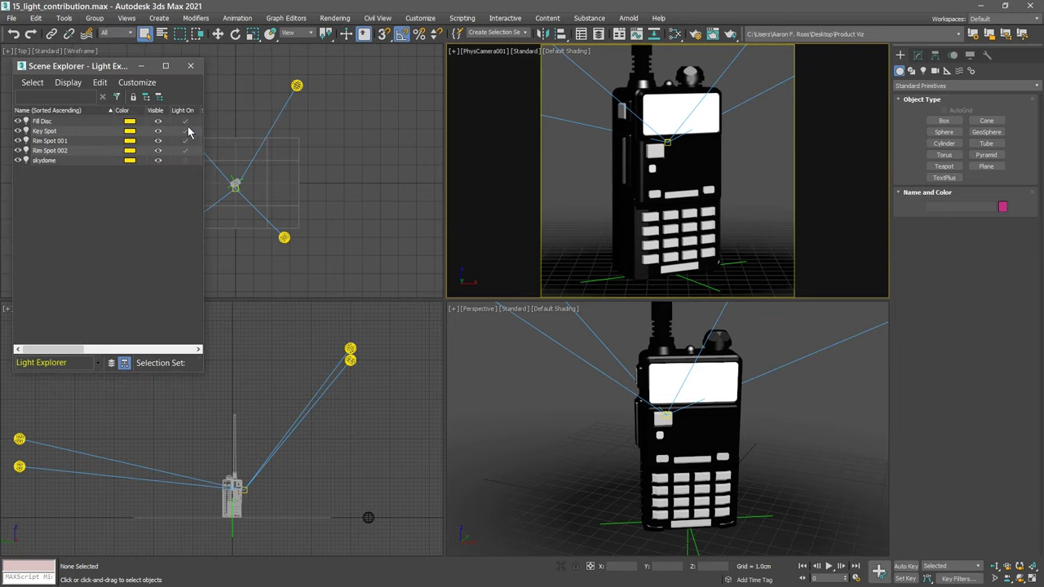
left_click(186, 121)
left_click(186, 132)
left_click(185, 141)
left_click(187, 151)
left_click(186, 161)
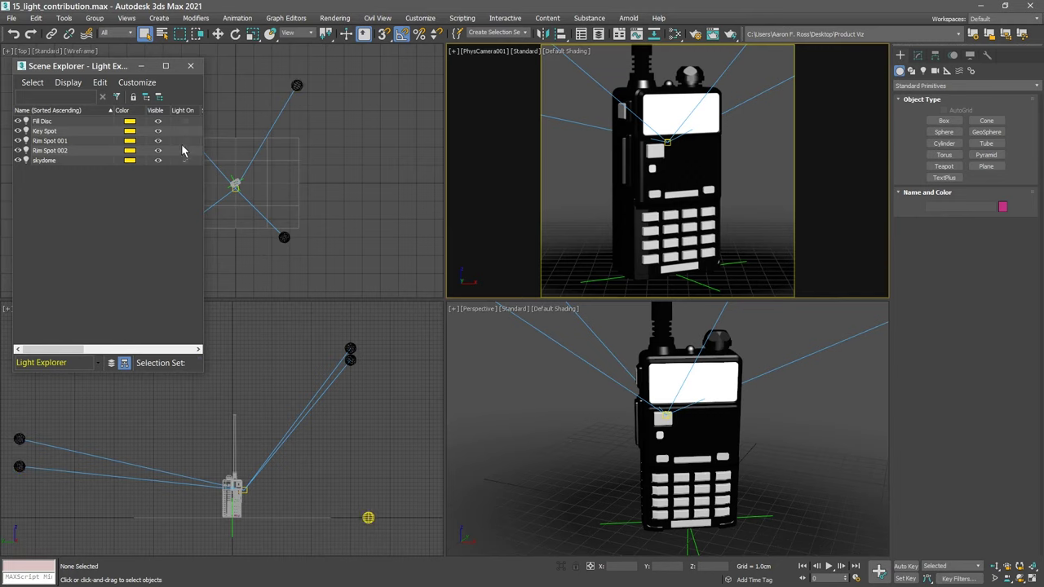
- Select the skydome light and show its Arnold Light parameters in the Modify panel
left_click_drag(93, 69, 267, 72)
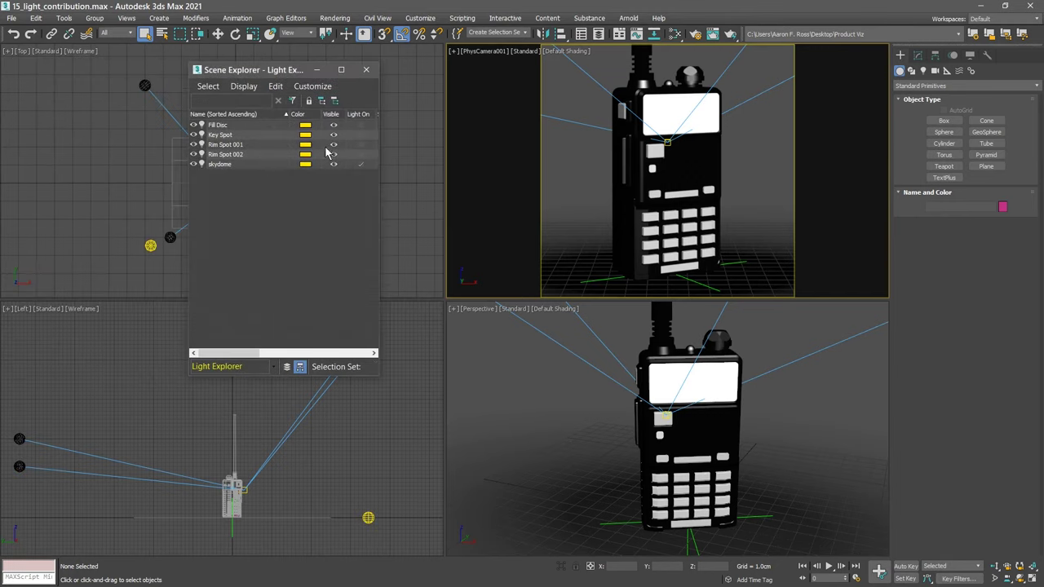
left_click(226, 167)
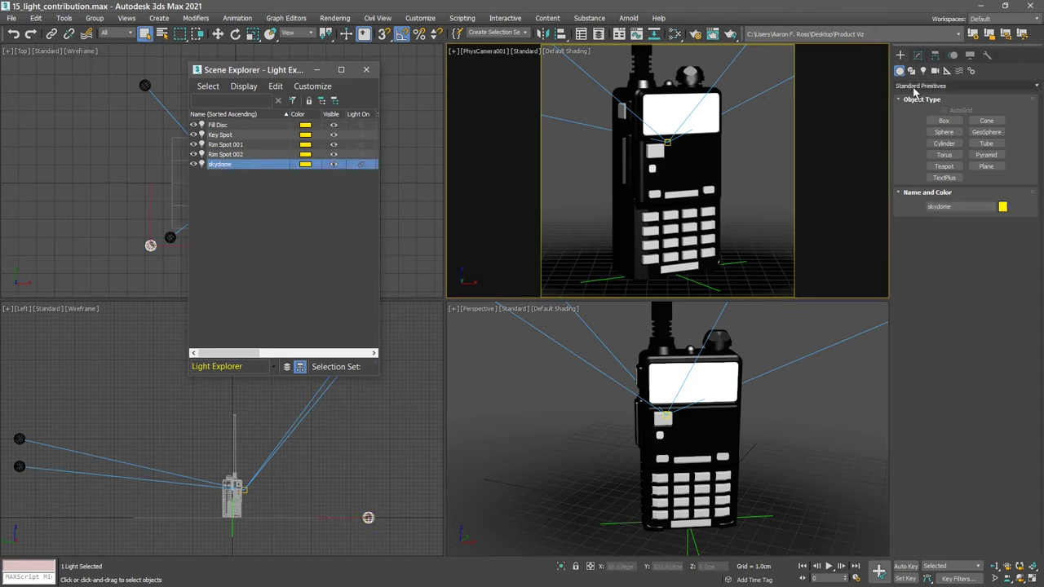
left_click(918, 55)
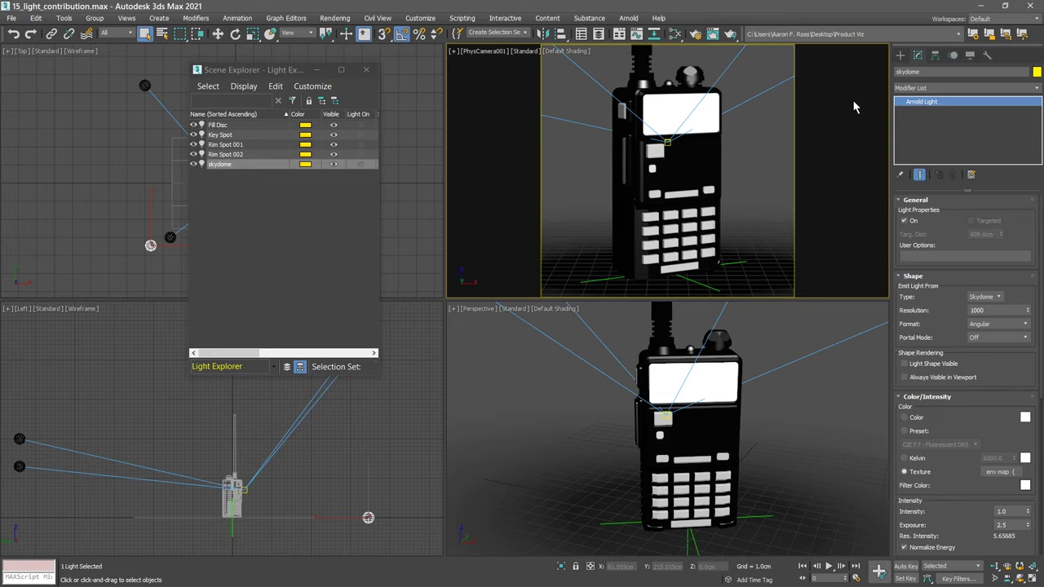
- Reopen Arnold RenderView, run a skydome-only IPR render, zoom into the LCD, and enable Crop Region
right_click(828, 112)
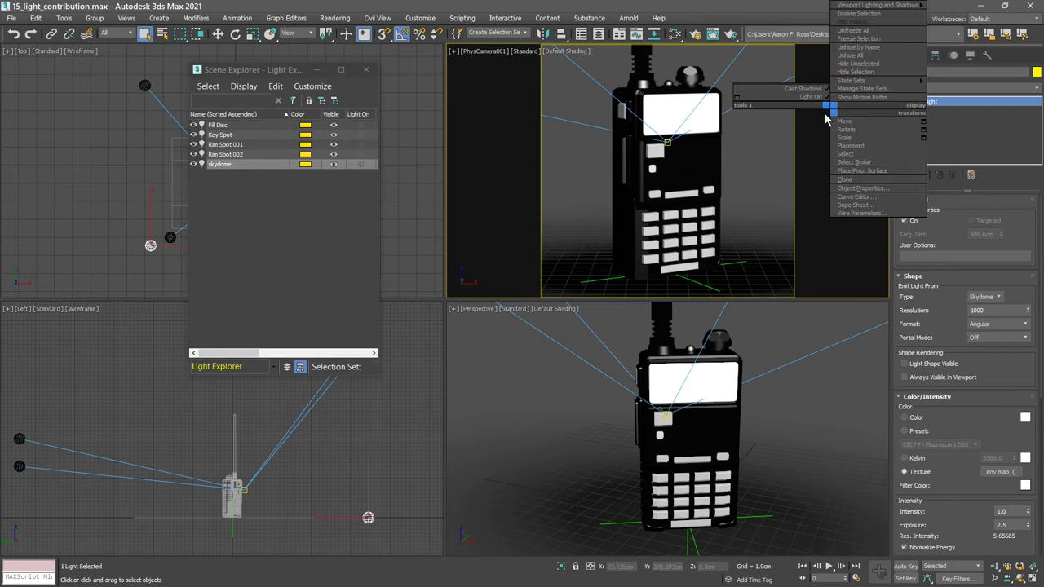
left_click(627, 18)
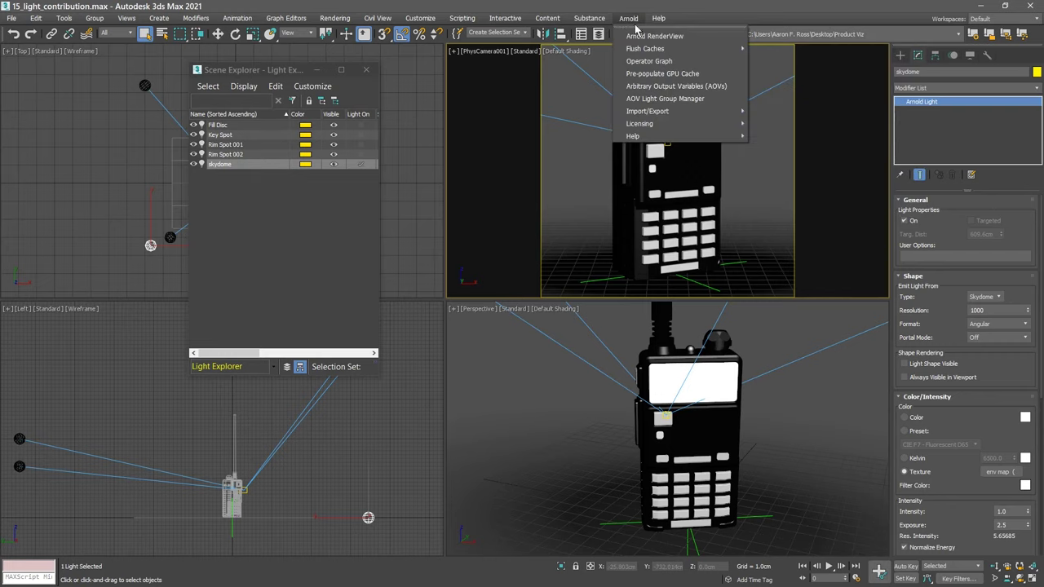
left_click(680, 37)
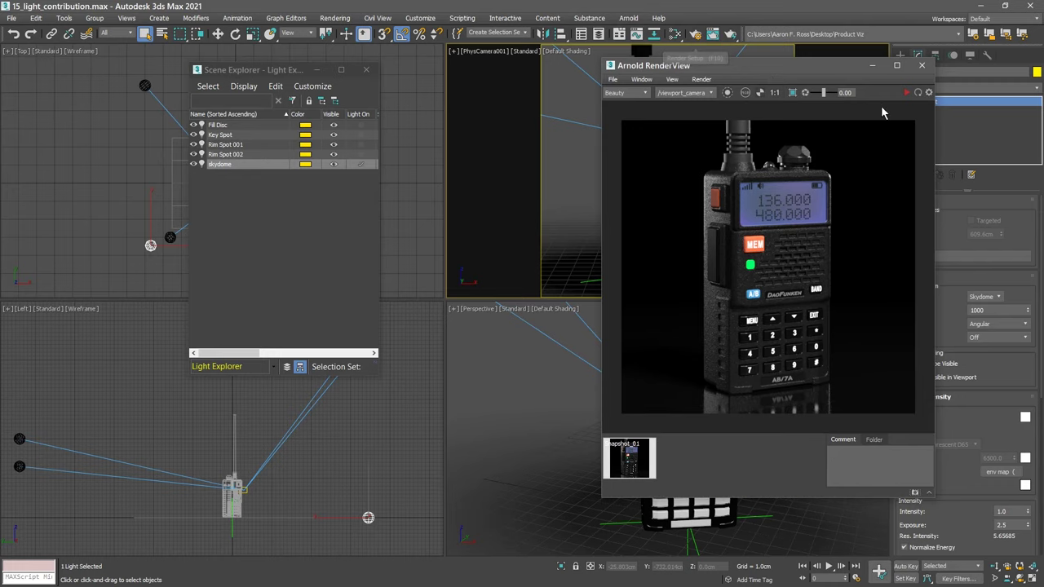
left_click(907, 94)
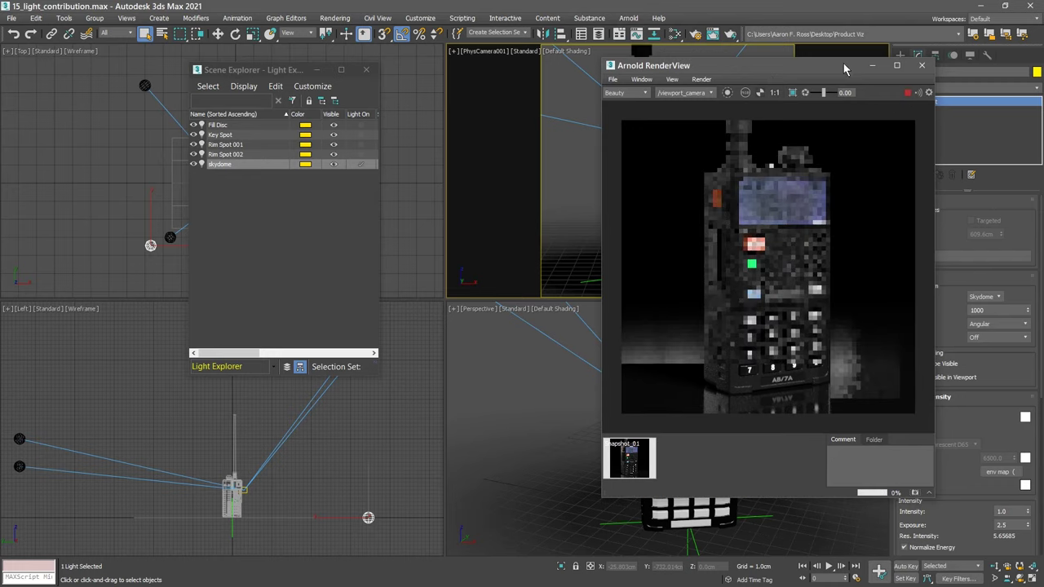
left_click_drag(819, 62, 729, 49)
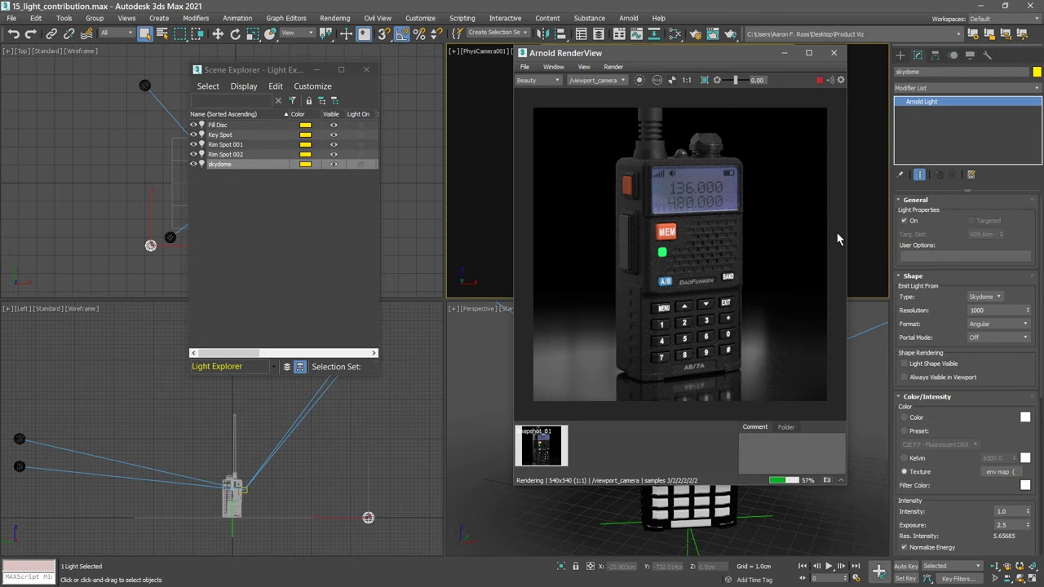
scroll(694, 218, "up", 4)
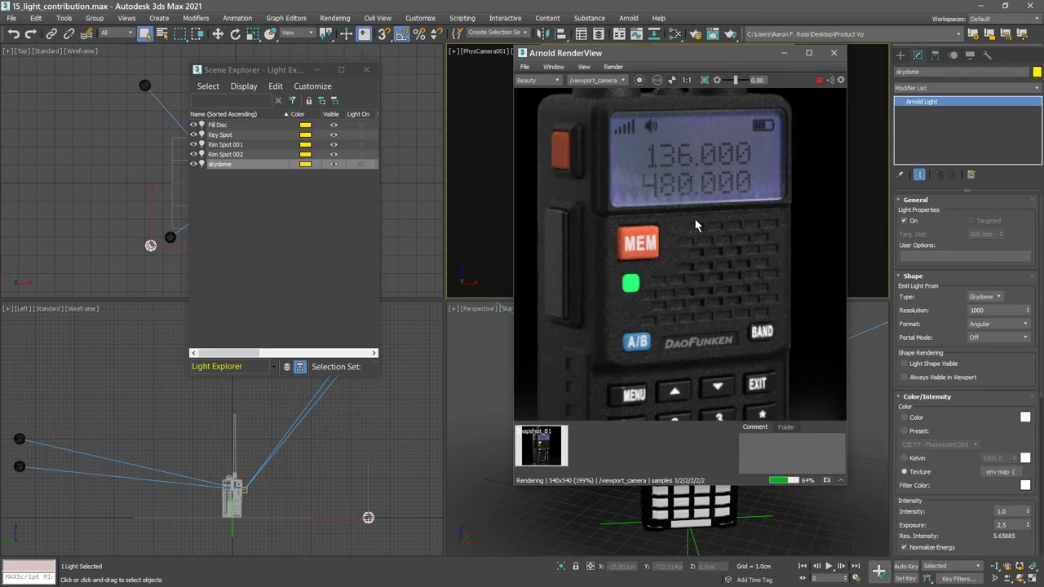
scroll(671, 218, "up", 1)
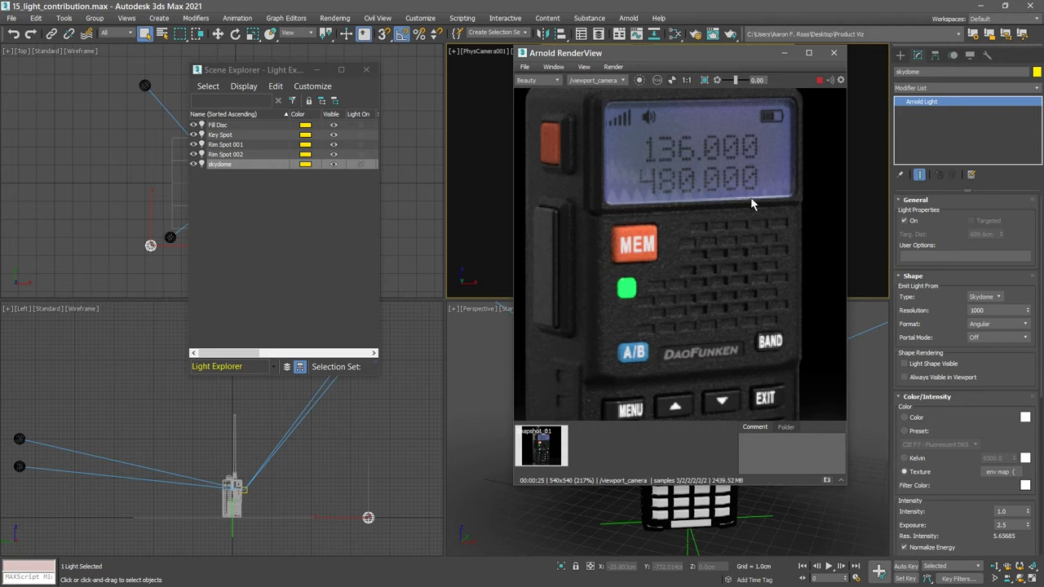
left_click(704, 79)
- Crop the render to the radio's LCD screen and set the skydome resolution to 2048
left_click_drag(587, 135, 805, 221)
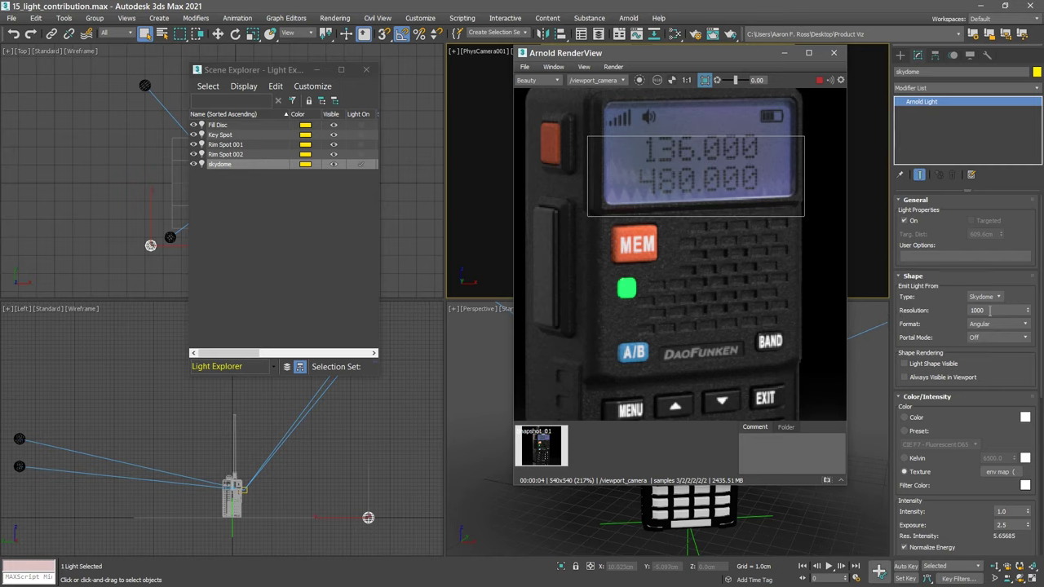
double_click(982, 310)
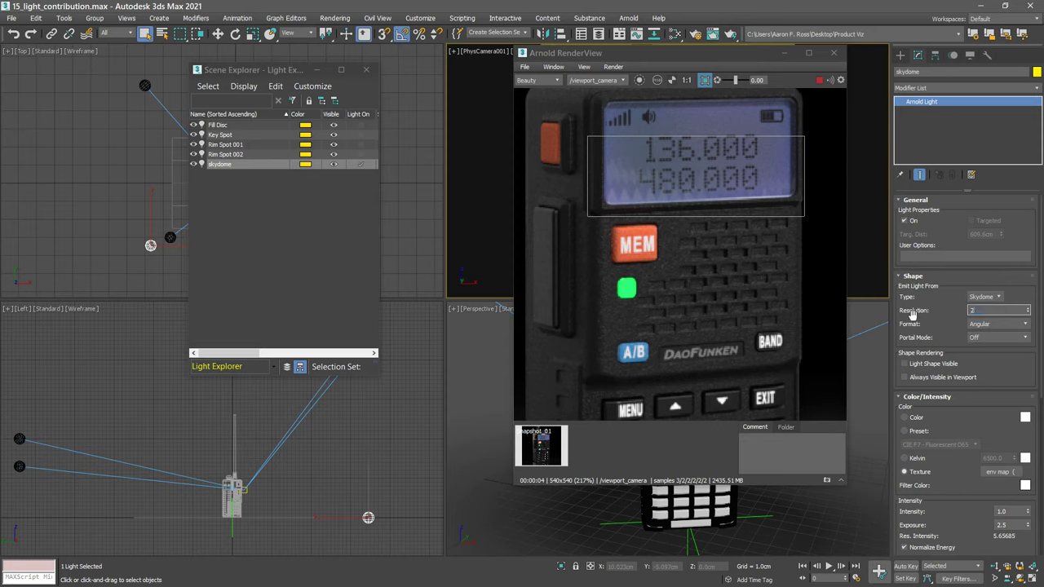
type("2048")
key("Return")
key("Return")
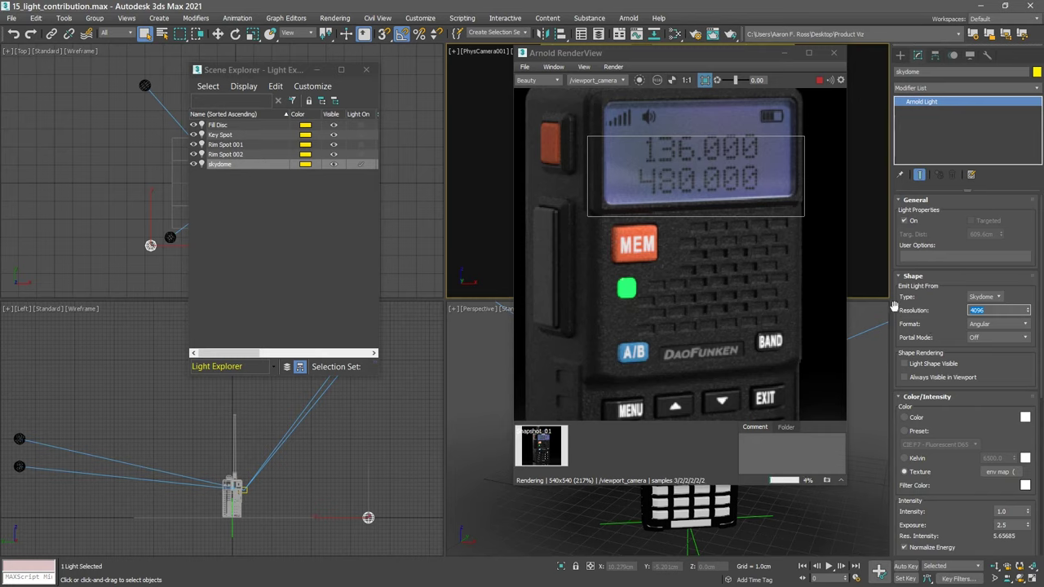
- Lower the skydome resolution to 1024, view at 1:1, and remove the crop region
mouse_move(603, 205)
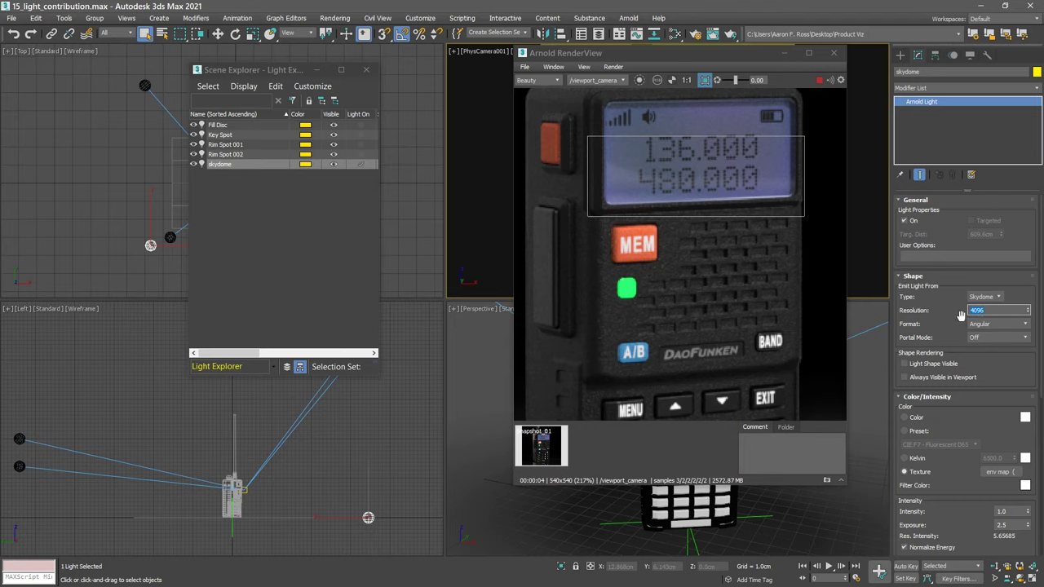
type("024")
key("Return")
left_click(686, 80)
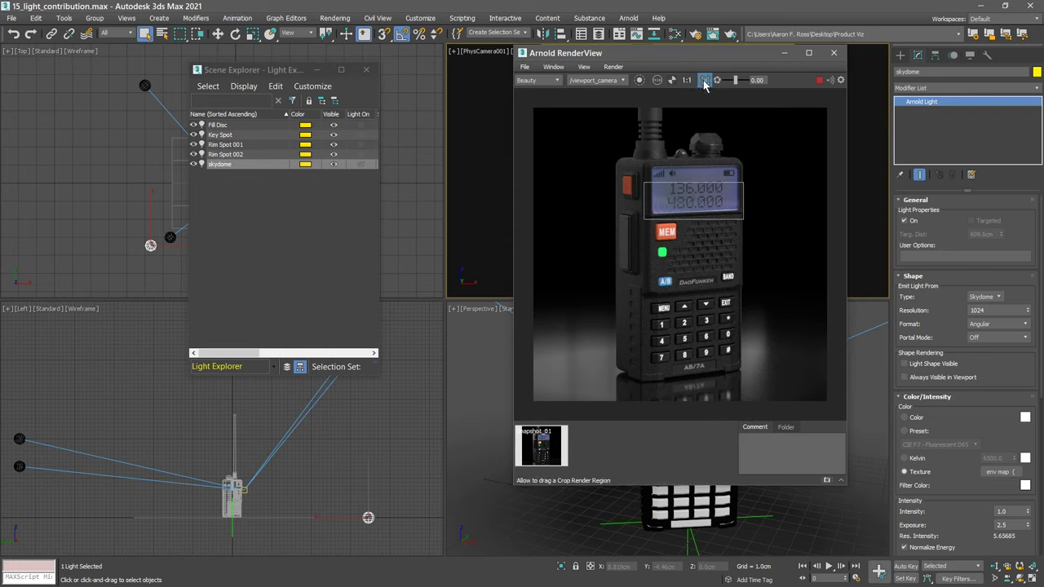
left_click(704, 80)
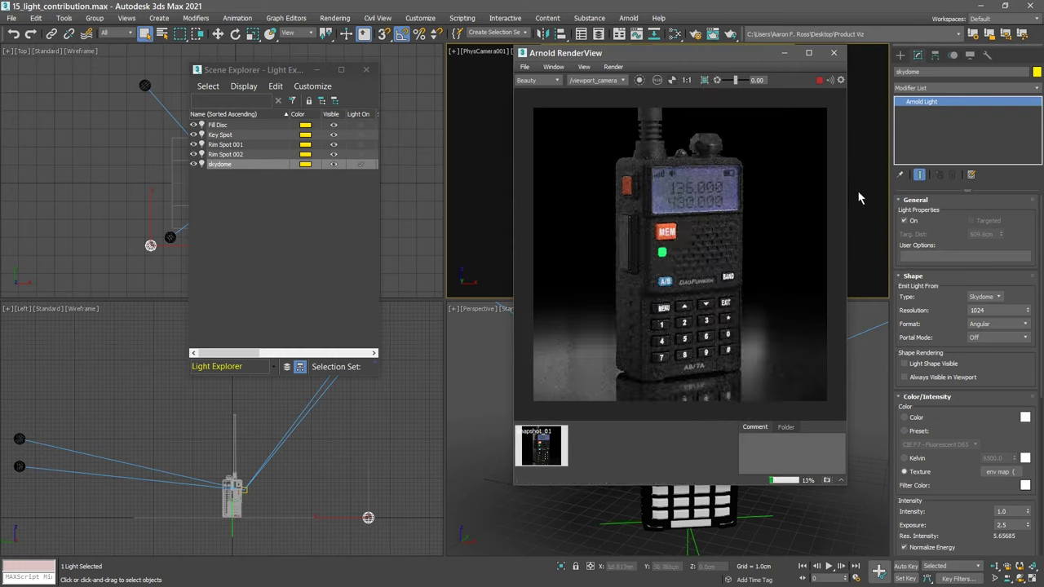
- Add the skydome's env map to the Slate Material Editor as an instance and browse for its HDRI file
left_click(675, 35)
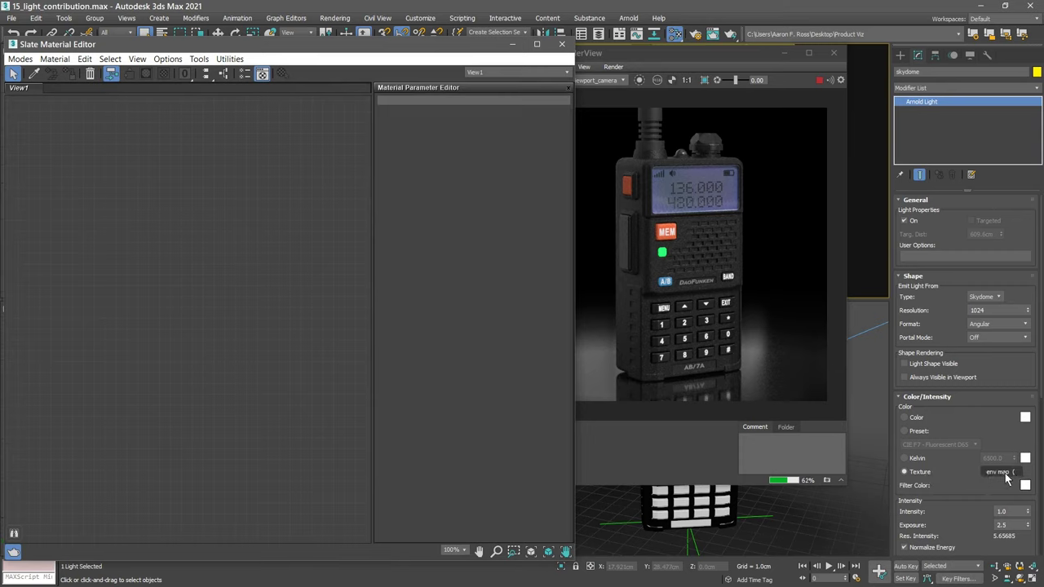
left_click_drag(1007, 479, 193, 232)
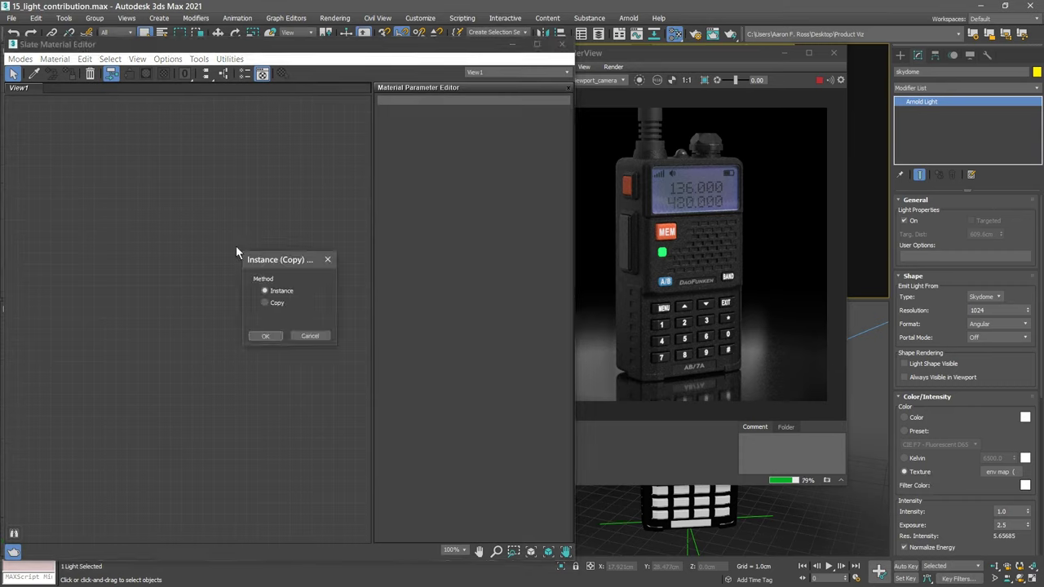
left_click(265, 337)
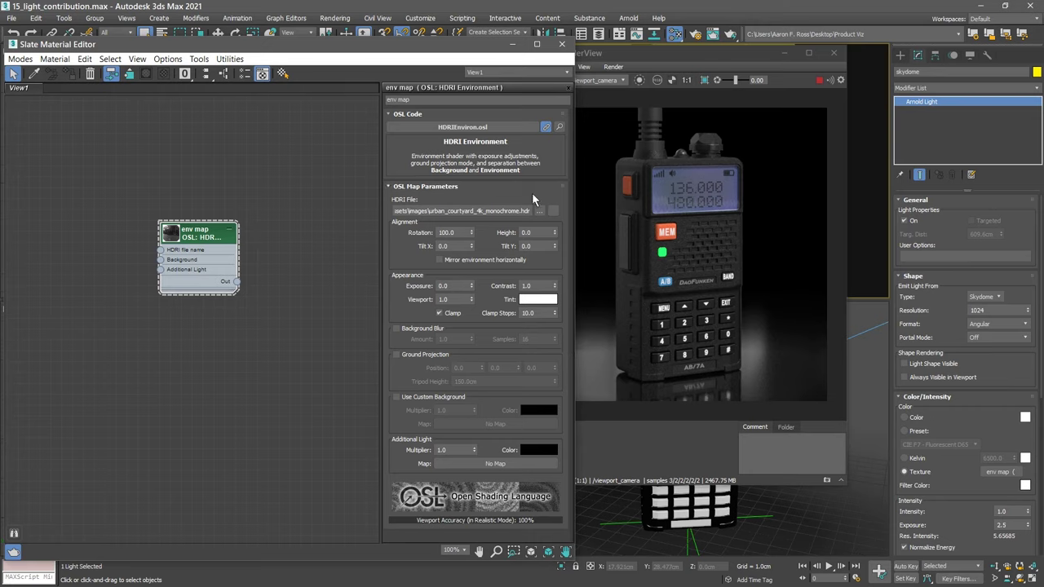
left_click(540, 212)
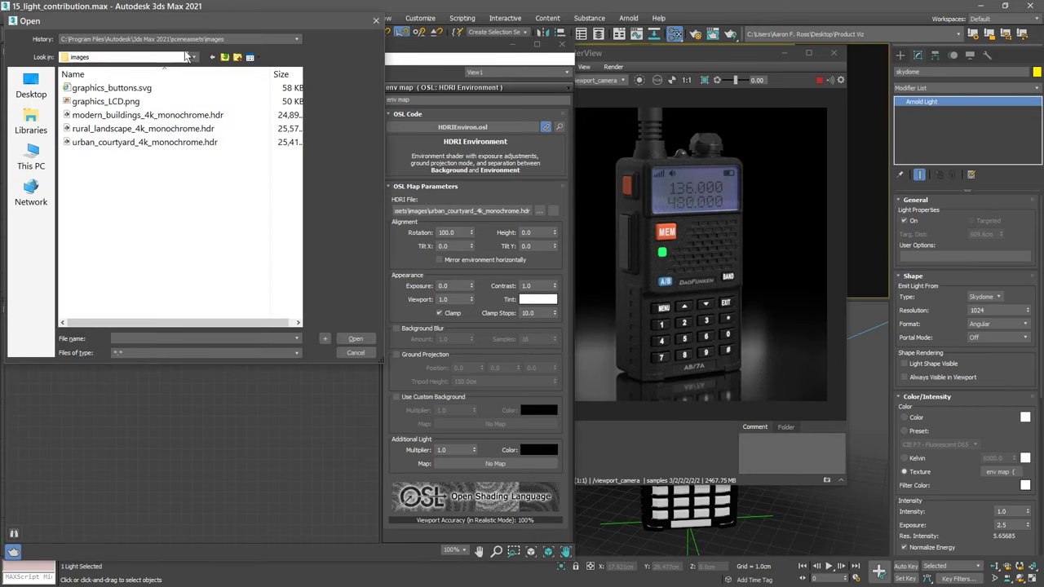
- Select rural_landscape_4k_monochrome.hdr and load it as the HDRI file
left_click(115, 131)
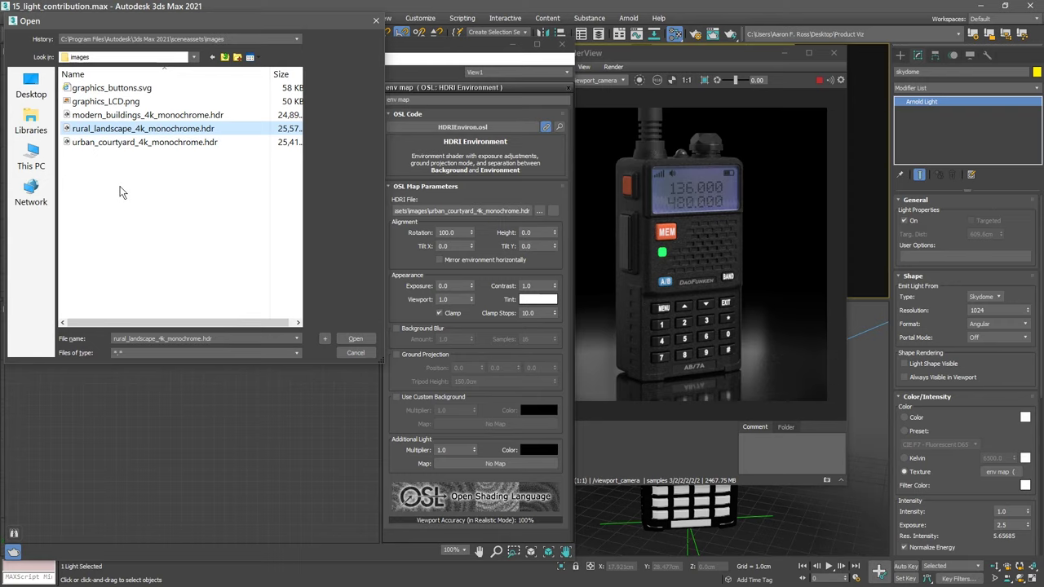
left_click(353, 338)
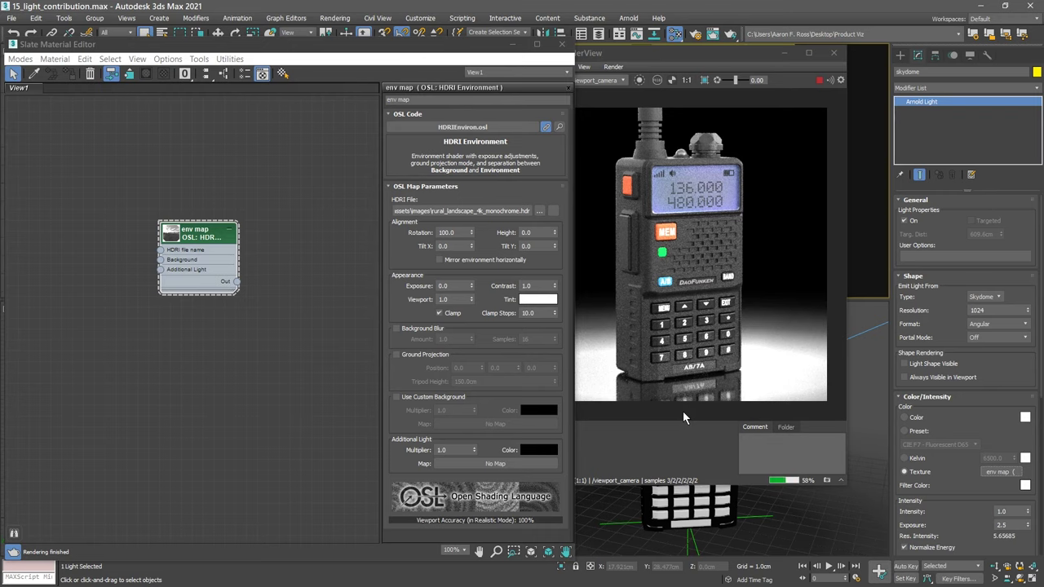
- Set the skydome light's exposure to 0
double_click(1011, 525)
type("0")
key("Return")
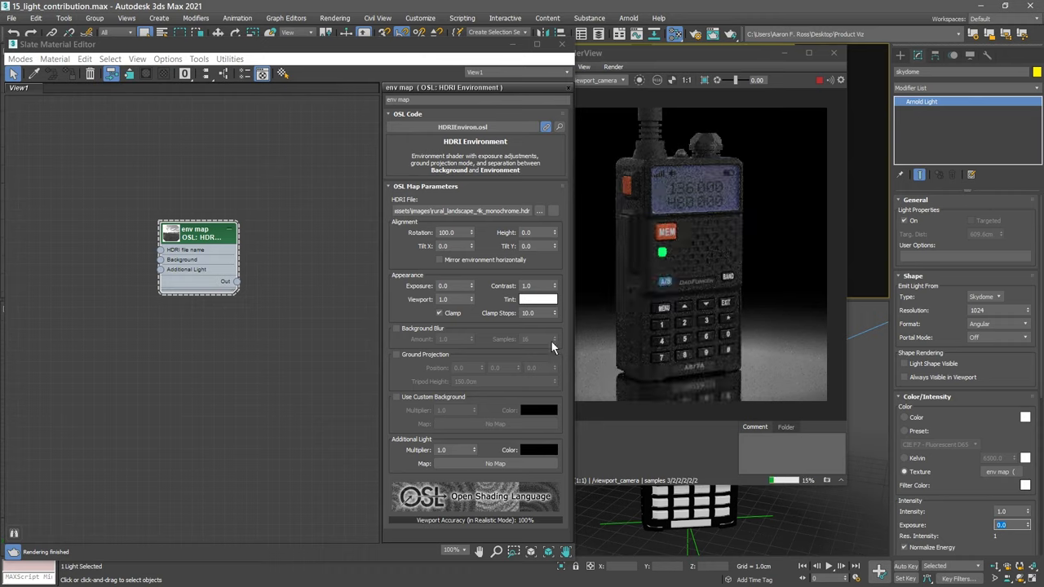
- Rotate the HDRI environment to 180 degrees and bring the render preview forward
double_click(453, 233)
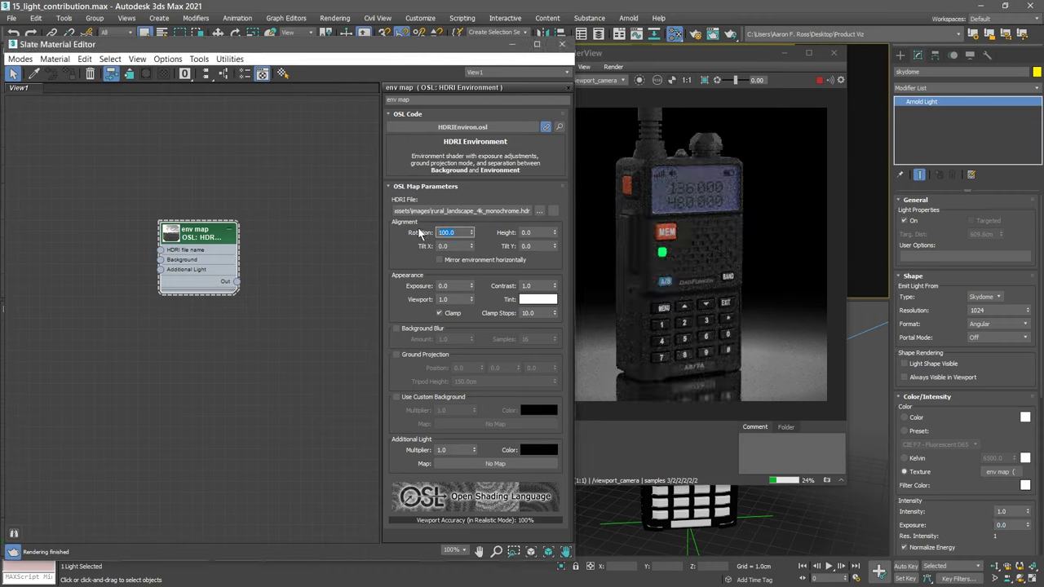
type("180")
key("Return")
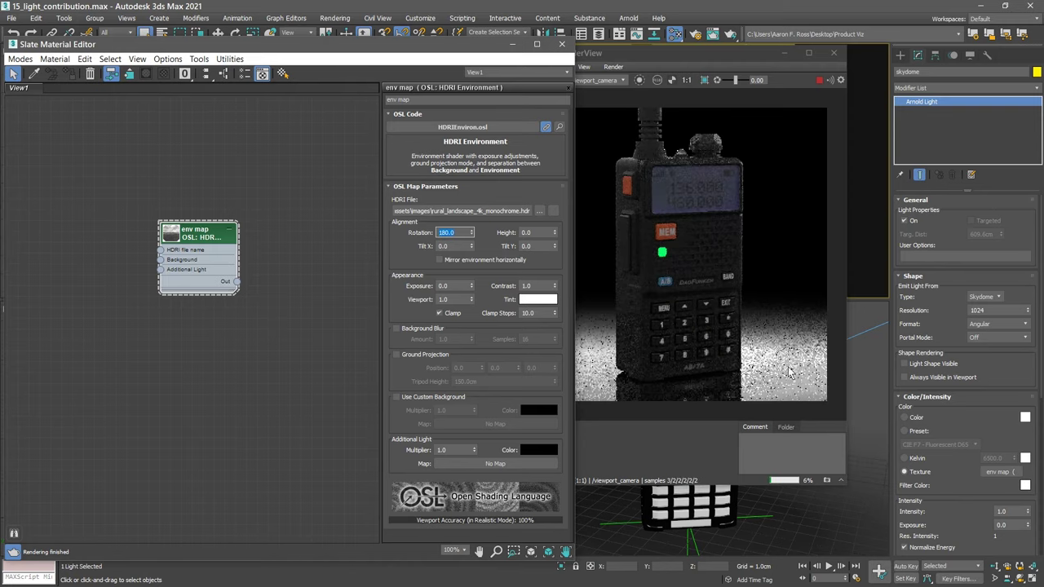
left_click_drag(687, 54, 731, 54)
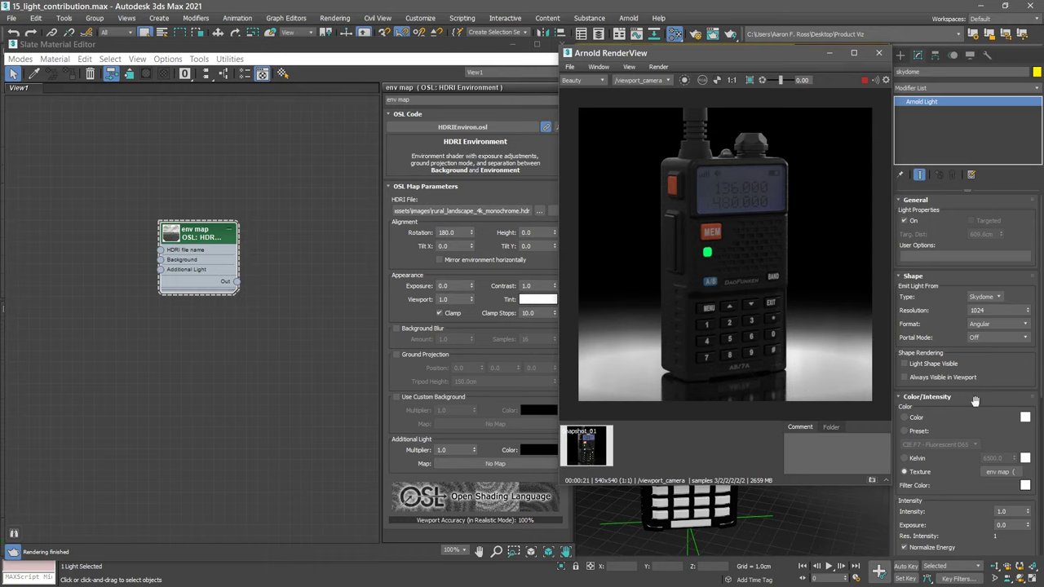
left_click_drag(1039, 393, 1039, 535)
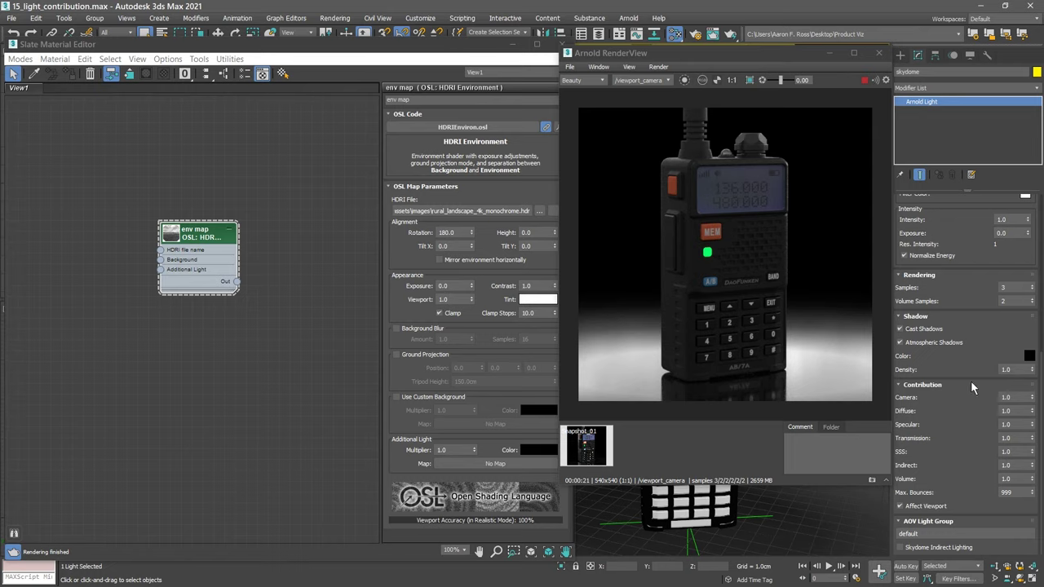
- Turn on Light Shape Visible so the HDRI shows as the background
scroll(1041, 391, "up", 5)
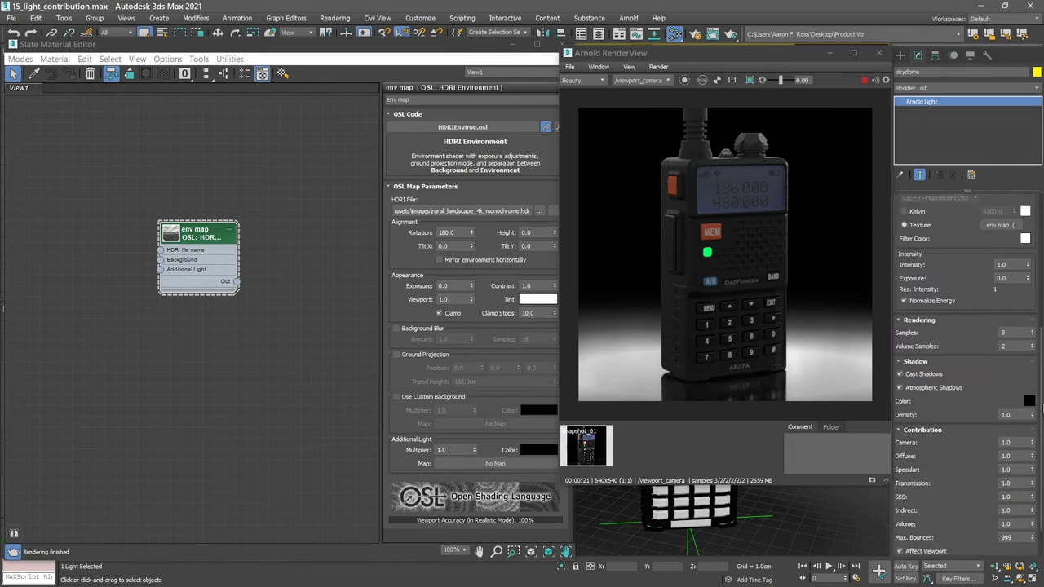
scroll(1041, 337, "up", 2)
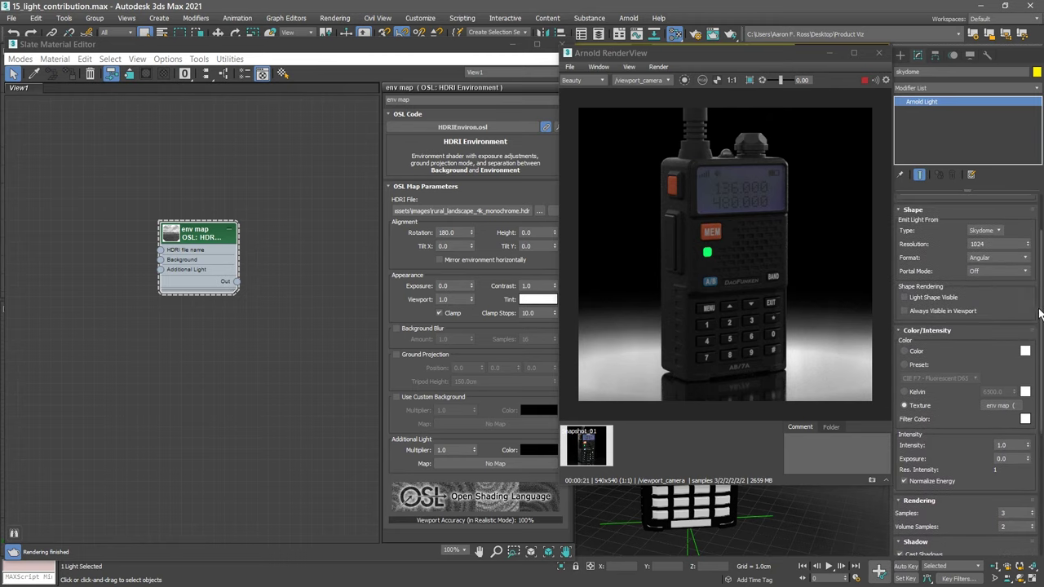
left_click(904, 296)
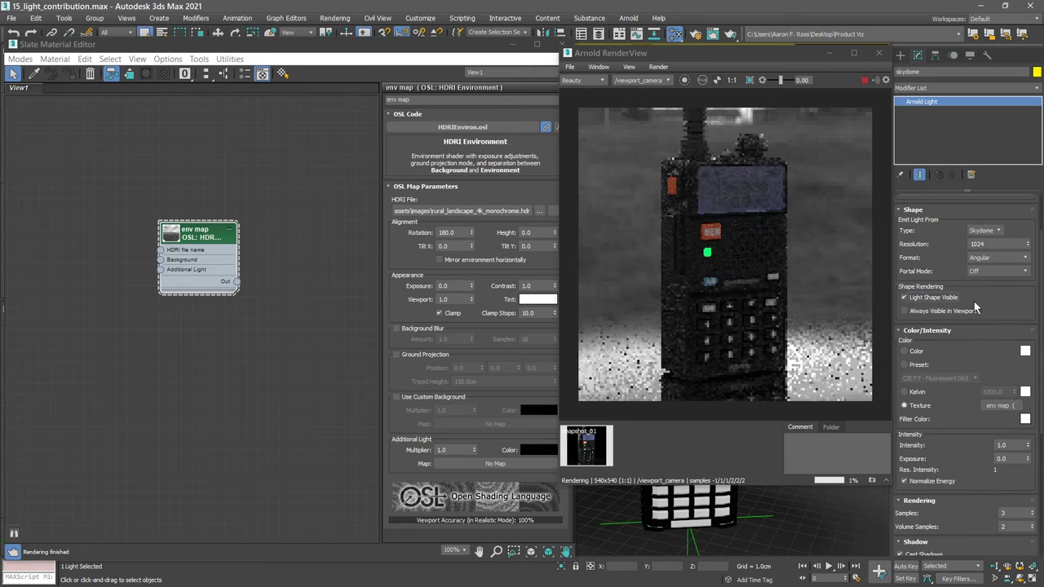
scroll(1042, 334, "down", 1)
scroll(1041, 334, "down", 6)
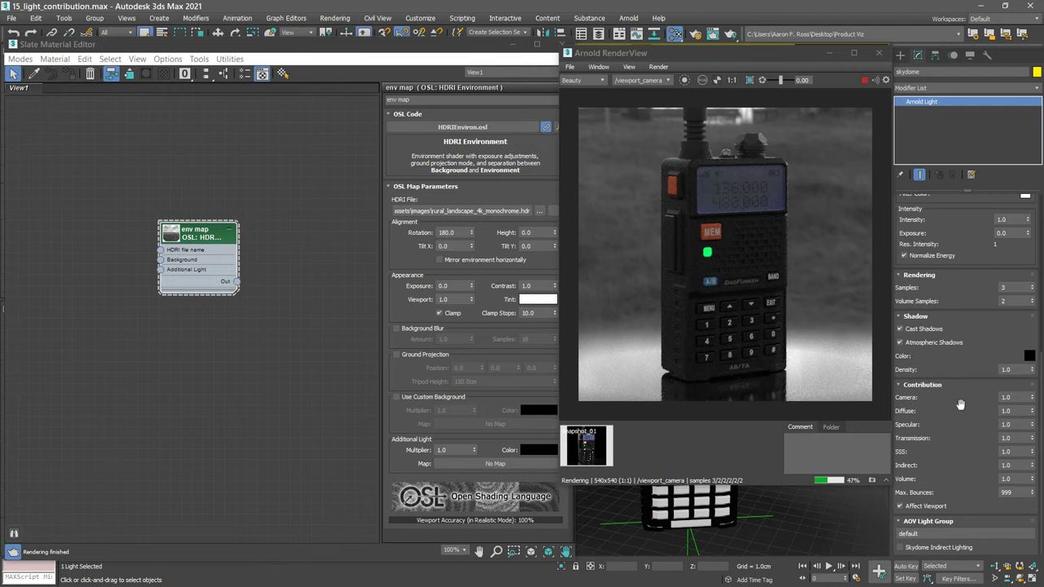
- Set the skydome's Camera, Diffuse and SSS contributions to 0
double_click(1002, 399)
type("0")
key("Return")
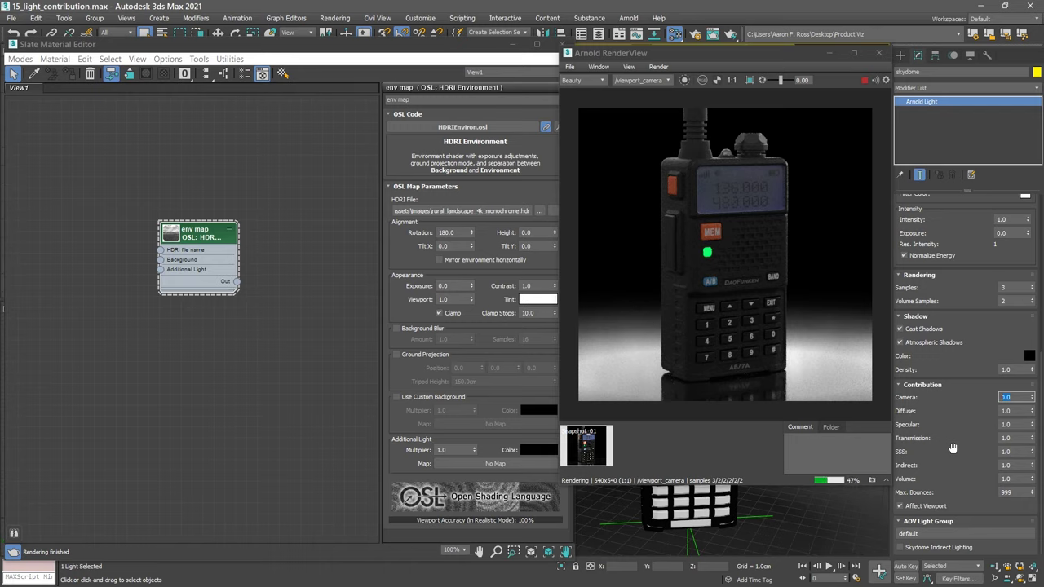
type("0")
key("Tab")
type("0")
key("Return")
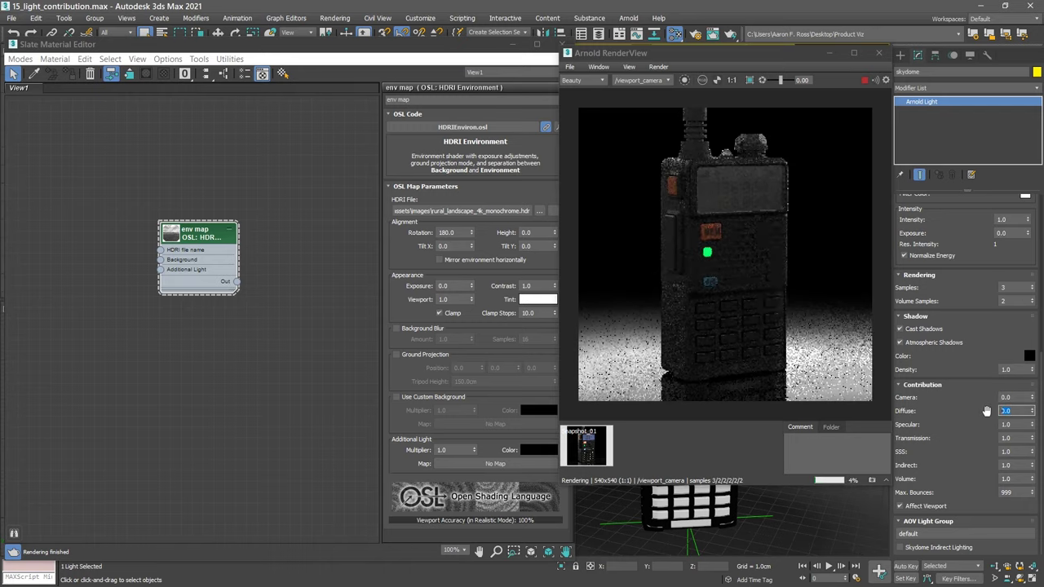
left_click(988, 451)
type("0")
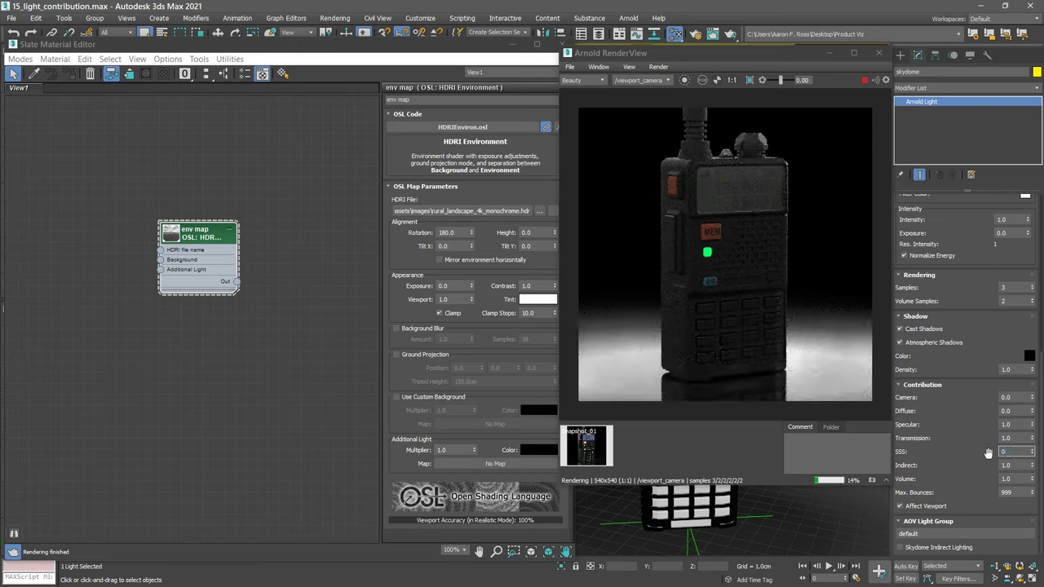
key("Return")
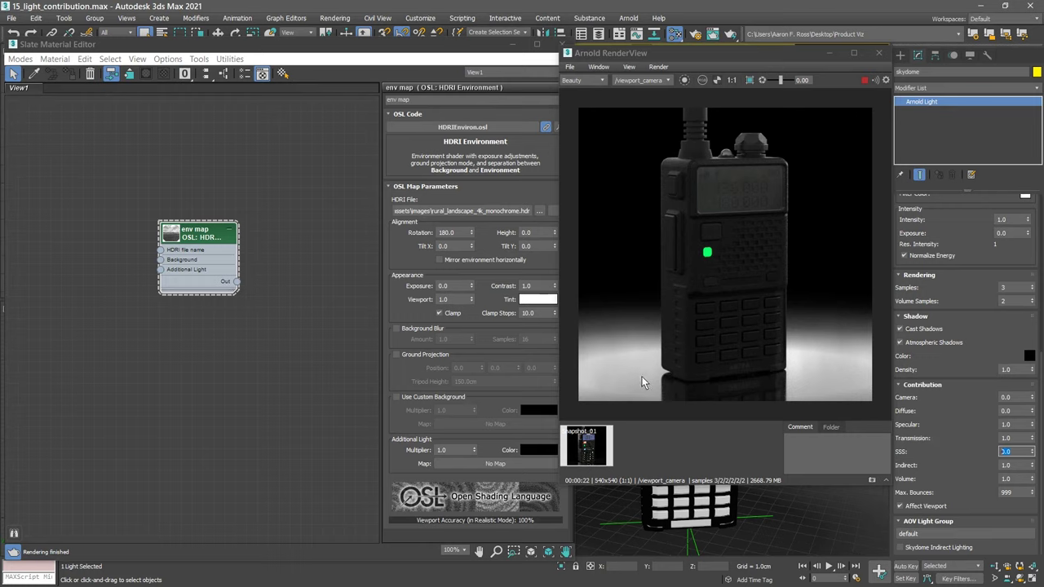
- Set the HDRI Environment exposure to -9 (after trying -7) and contrast to 3
left_click(414, 274)
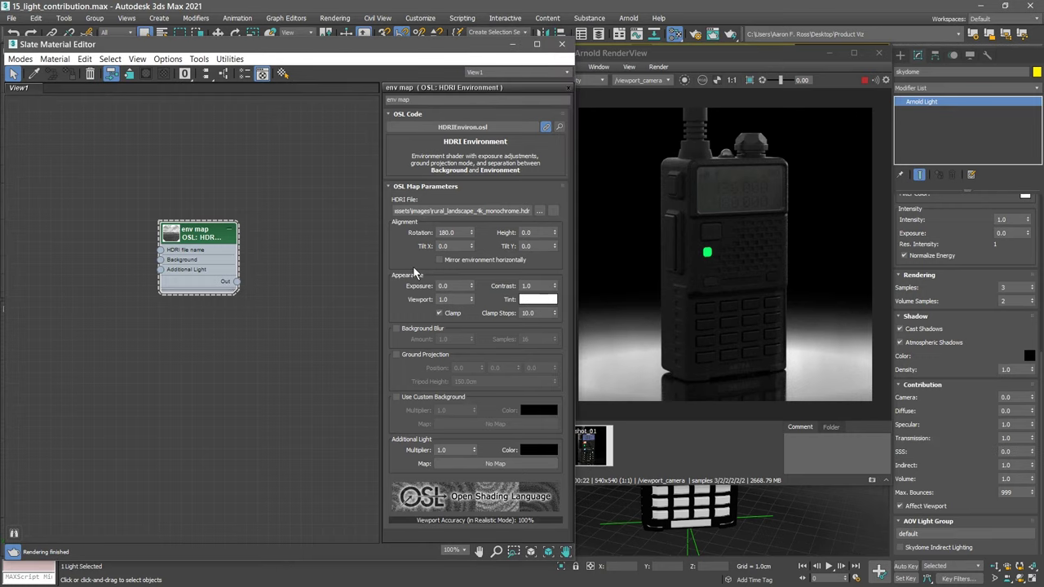
double_click(447, 285)
type("-7")
key("Return")
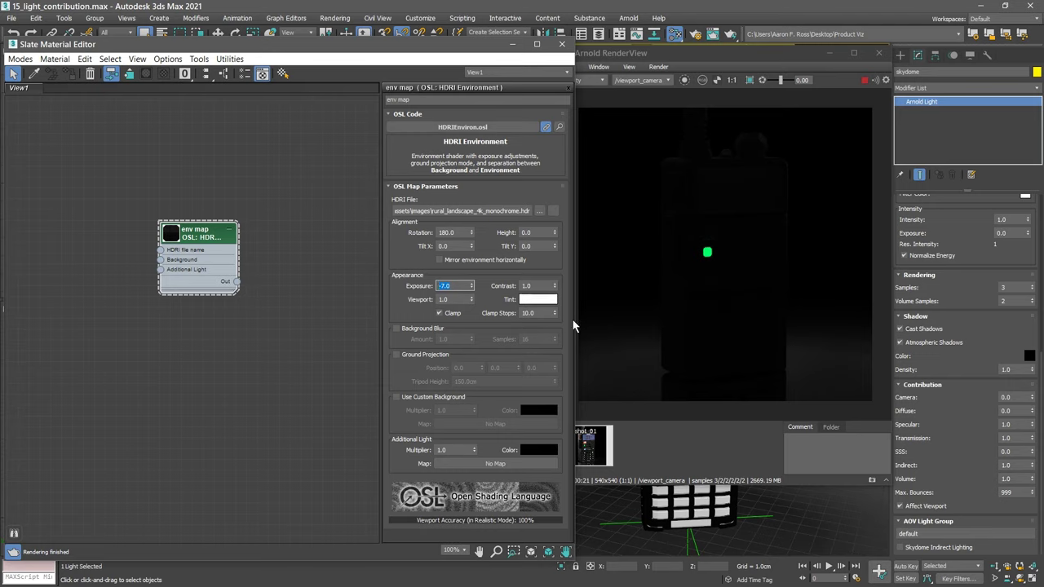
left_click(537, 285)
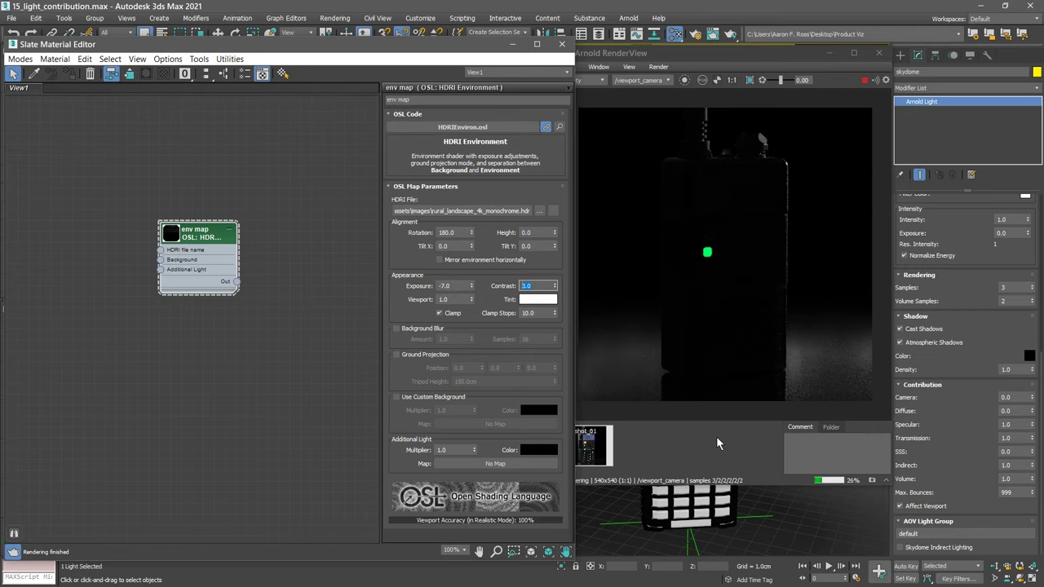
double_click(453, 285)
type("-9")
key("Return")
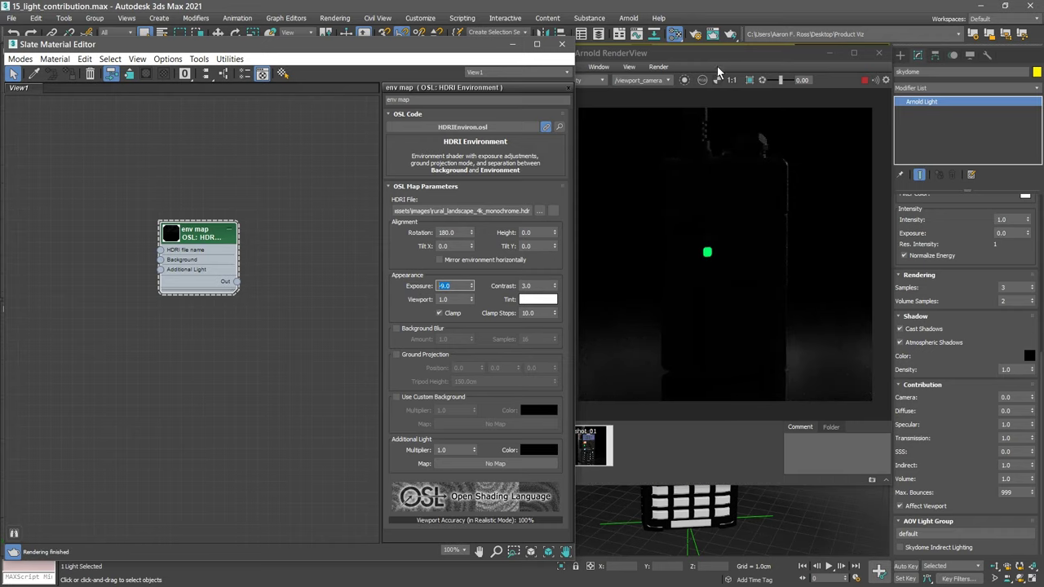
left_click_drag(724, 54, 748, 54)
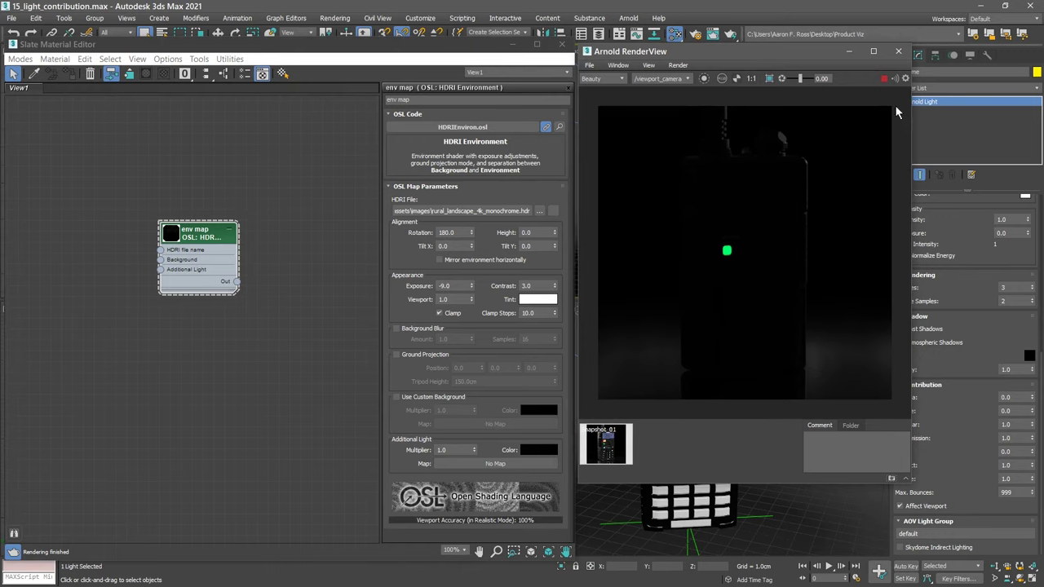
- Close the render and material windows and switch Key Spot, Rim Spot 001 and 002 back on
left_click(896, 53)
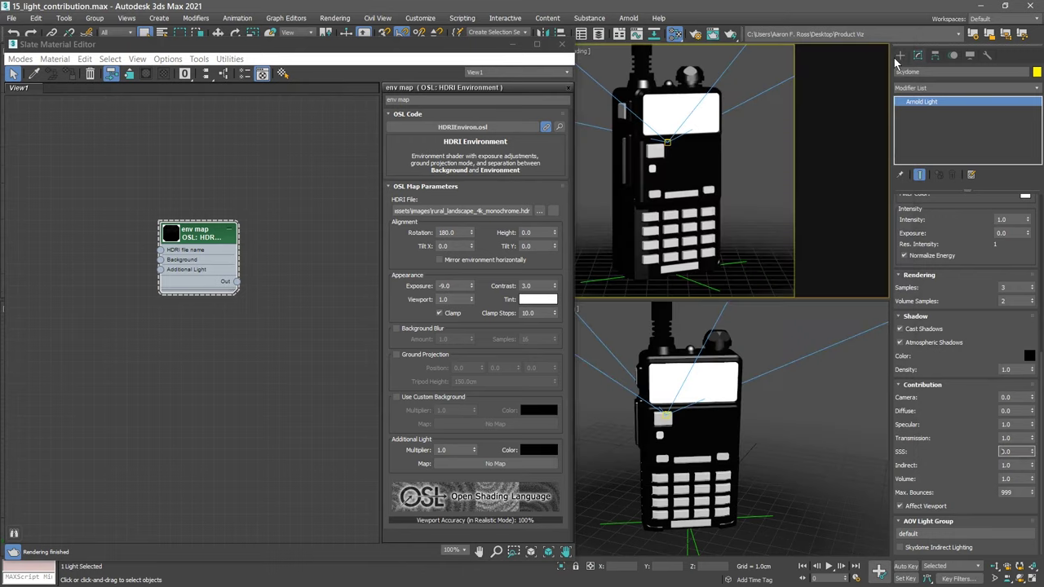
left_click(563, 46)
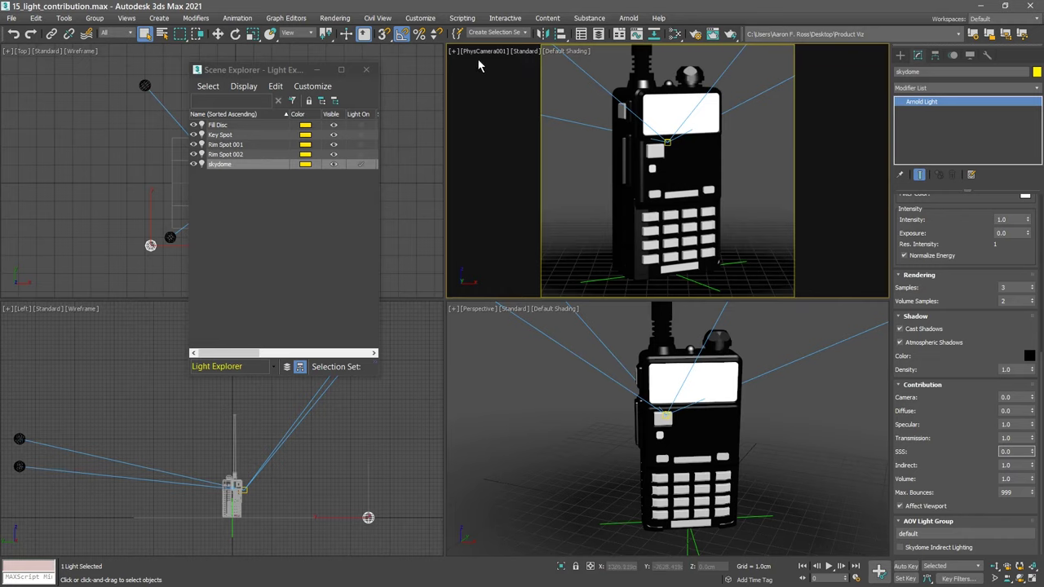
left_click(289, 72)
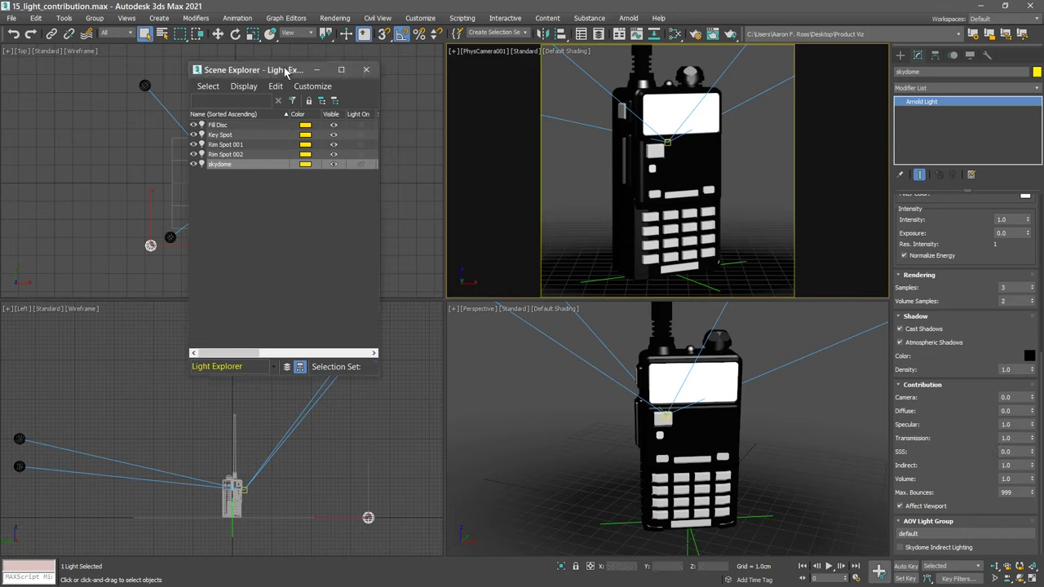
left_click(361, 134)
left_click(360, 144)
left_click(360, 155)
left_click(365, 69)
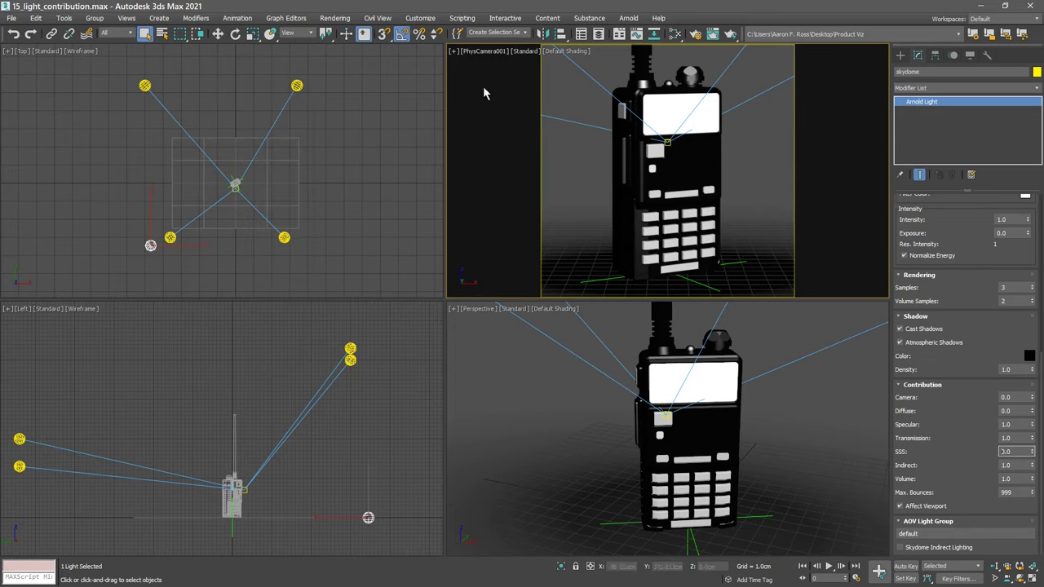
- Re-render the radio in Arnold RenderView with all lights on and store a snapshot
right_click(839, 84)
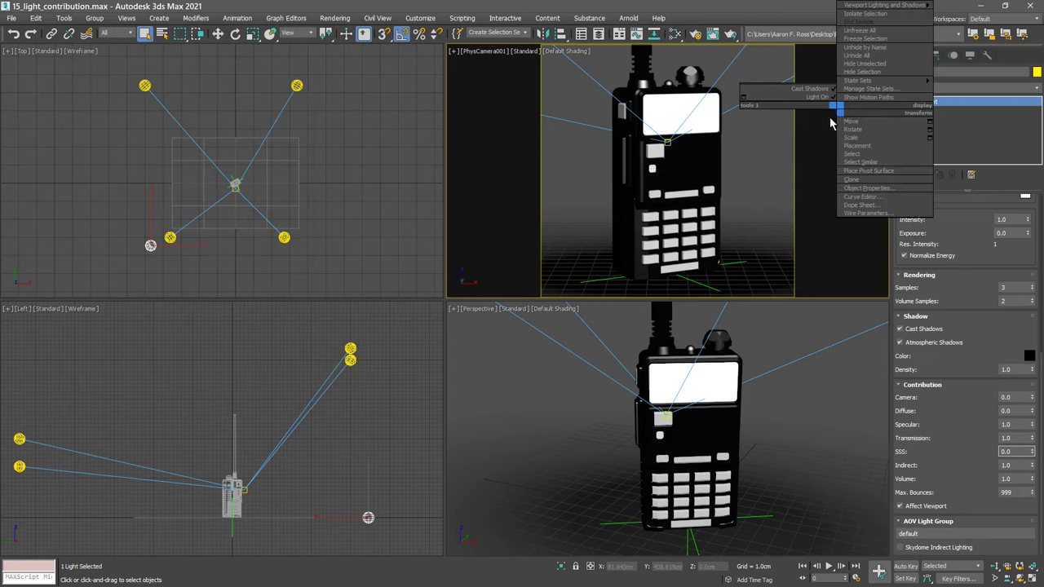
key("Escape")
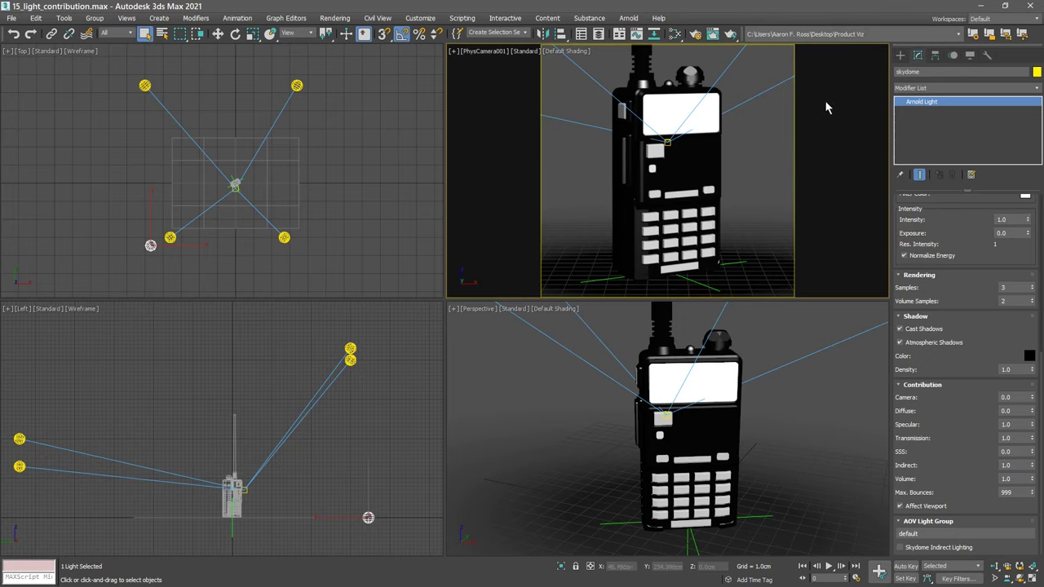
left_click(630, 19)
left_click(652, 37)
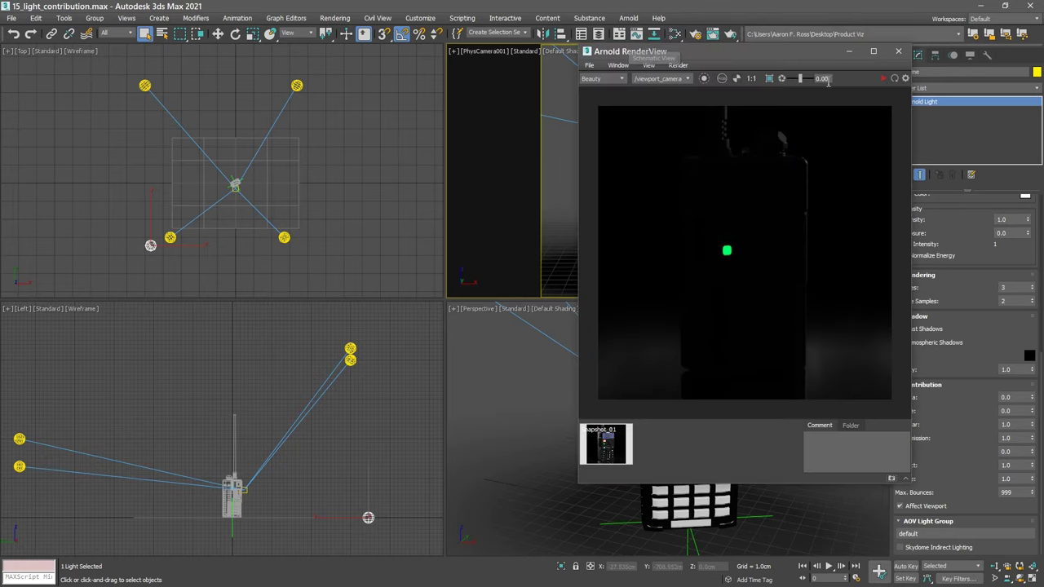
left_click(882, 79)
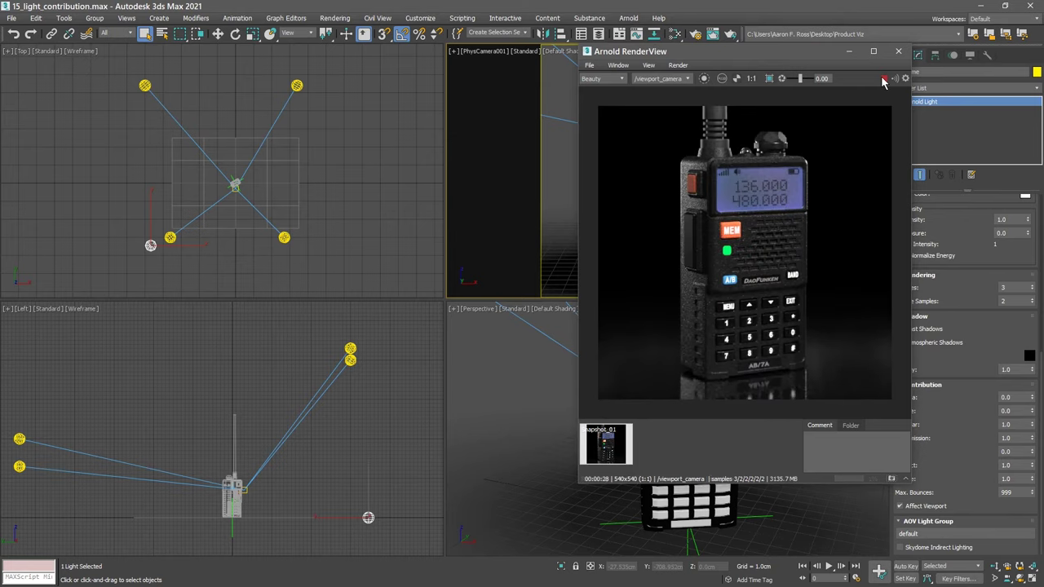
left_click(889, 479)
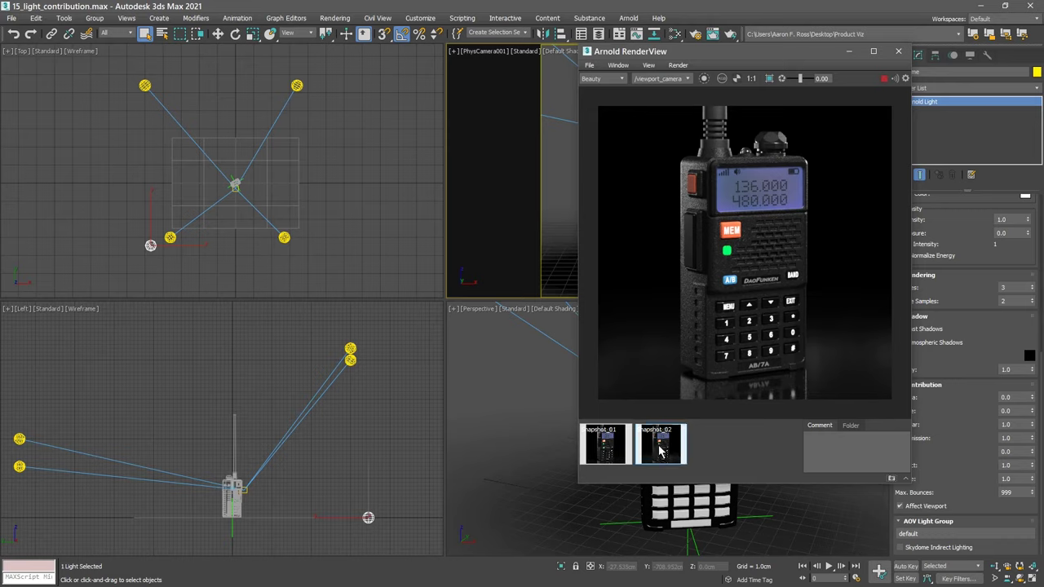
- Compare snapshot_01 against snapshot_02, then return to the live render
left_click(608, 449)
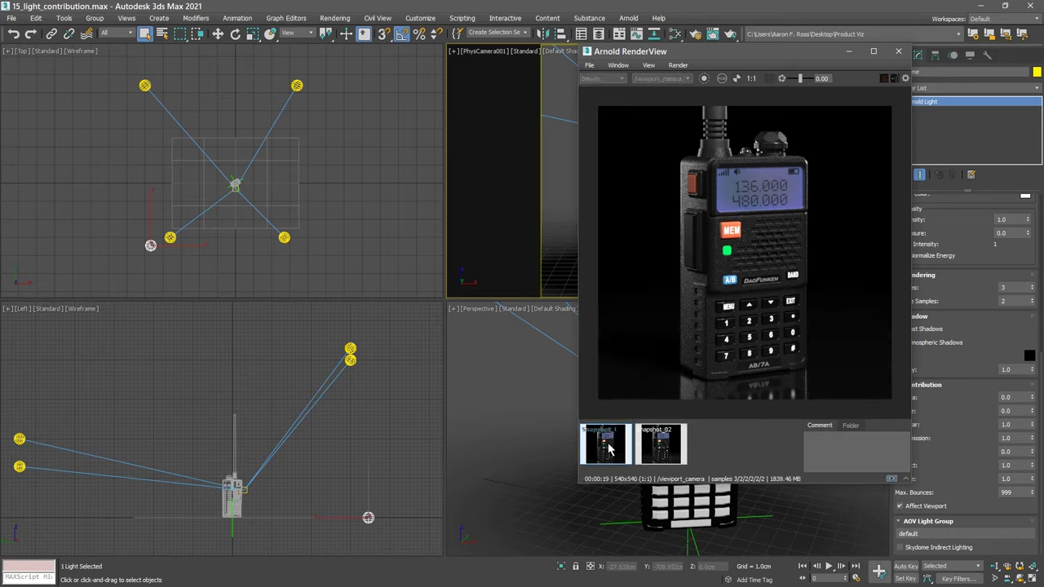
left_click(662, 449)
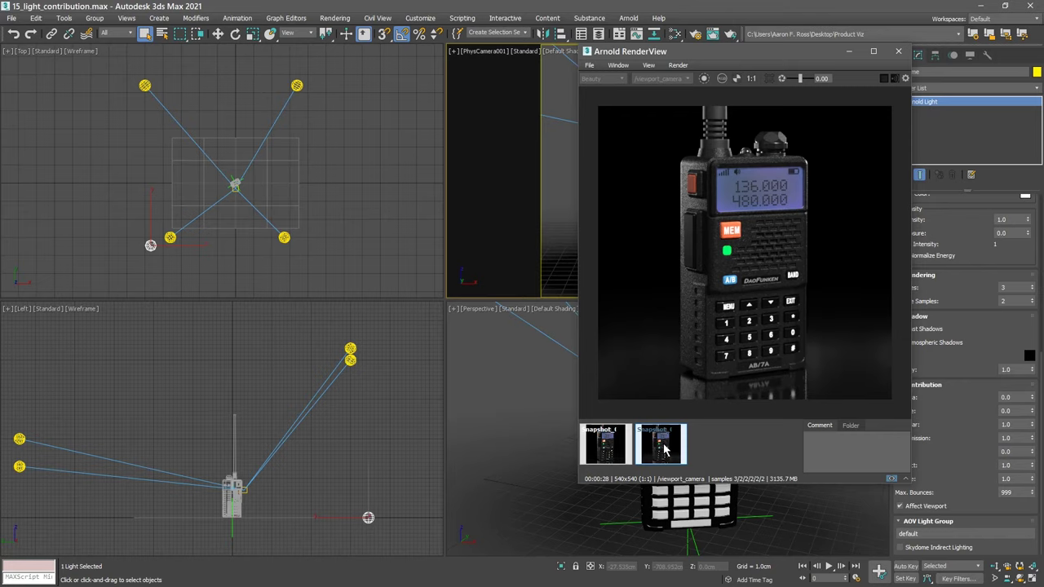
left_click(611, 450)
left_click(654, 451)
left_click(617, 450)
left_click(660, 453)
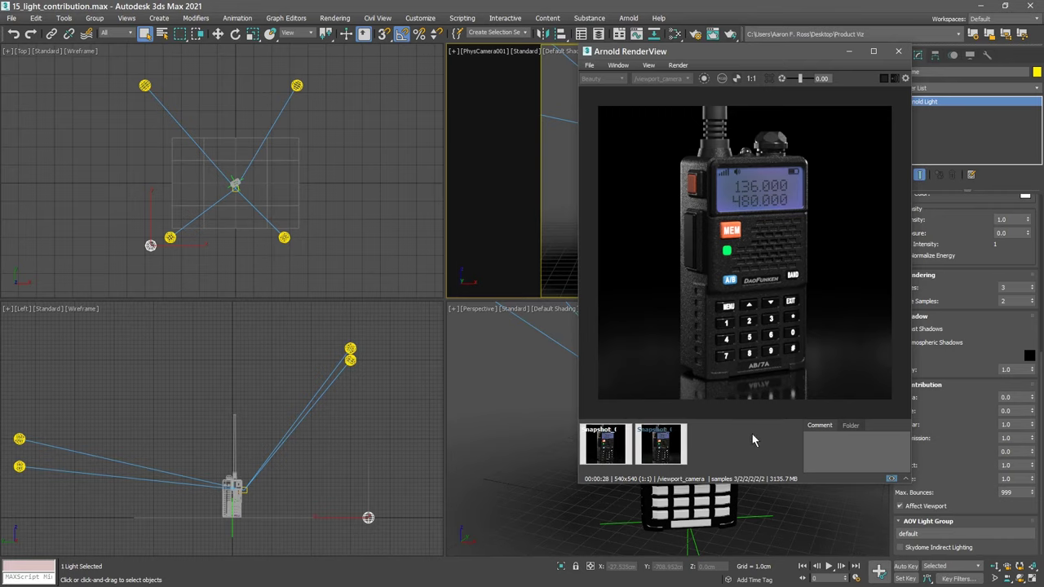
left_click(892, 480)
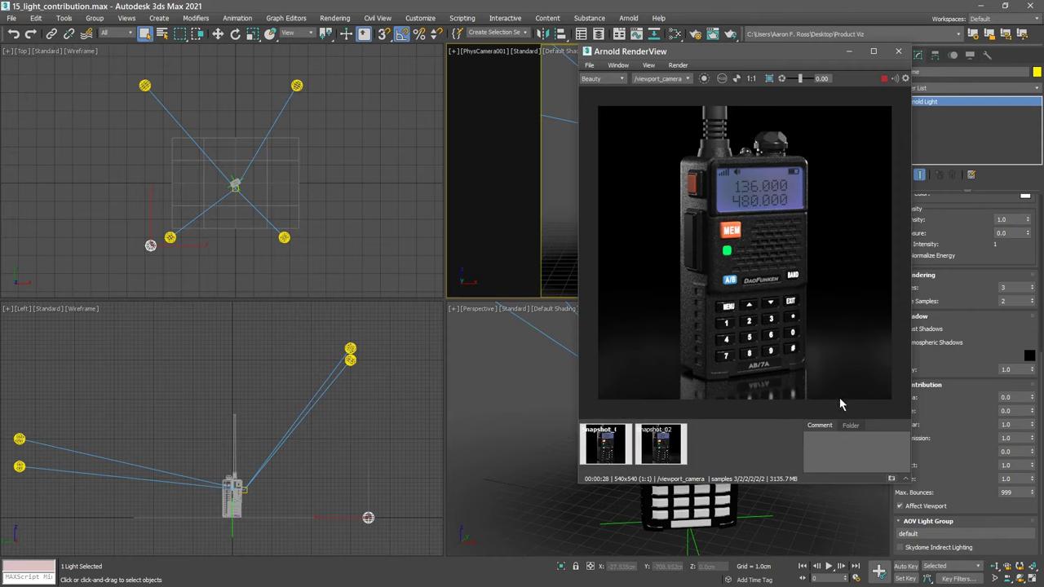
- Load the arnold_production preset in Render Setup for 1080 × 1080 output, review Arnold settings, and close
left_click(897, 52)
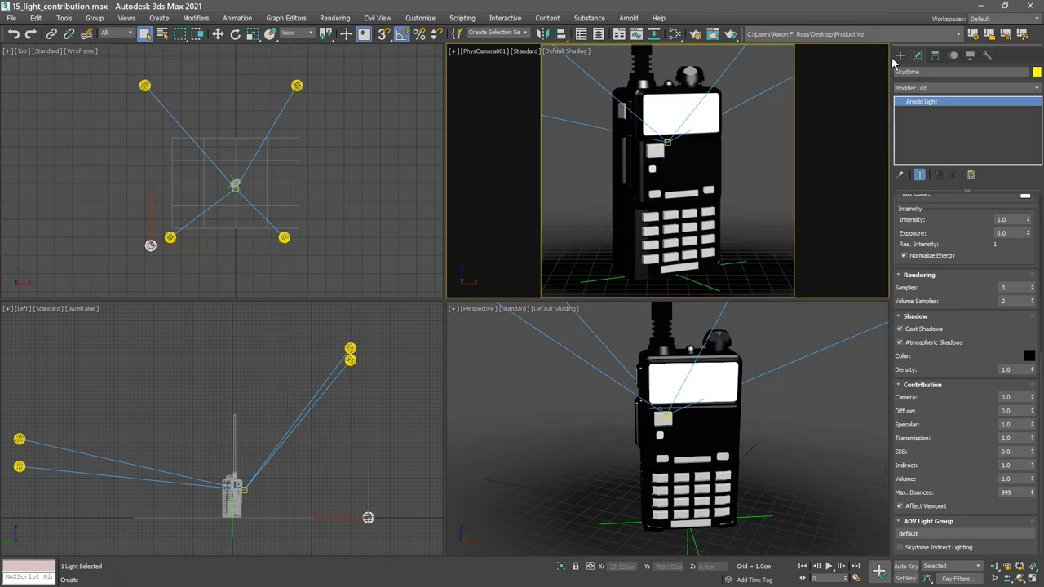
left_click(697, 37)
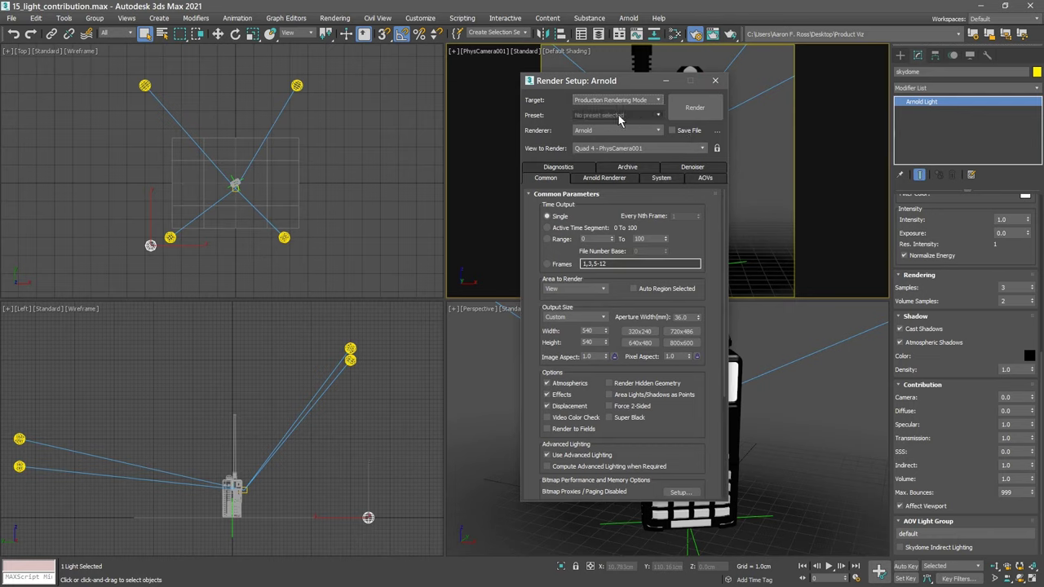
left_click(643, 116)
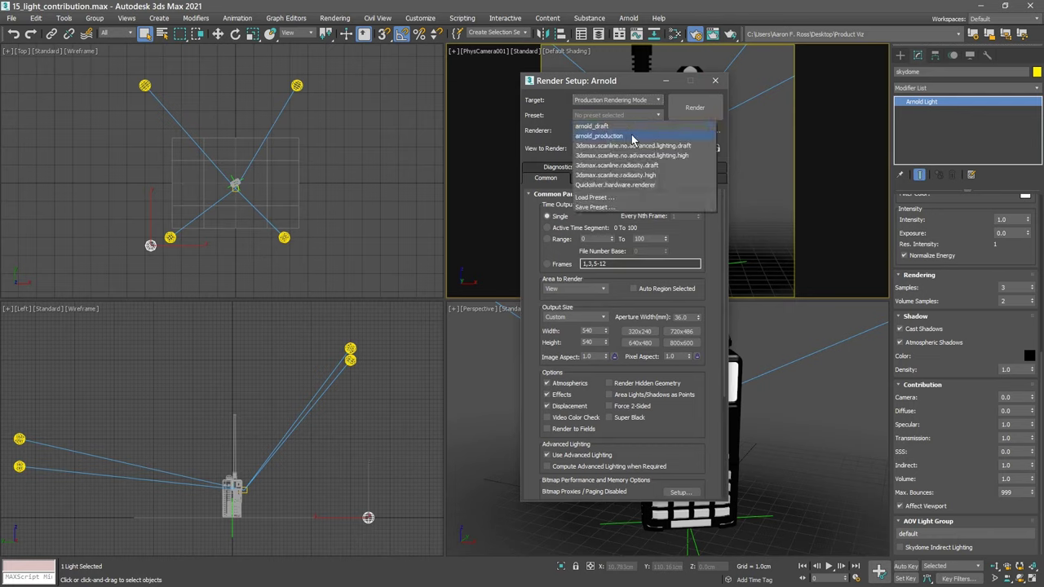
left_click(632, 136)
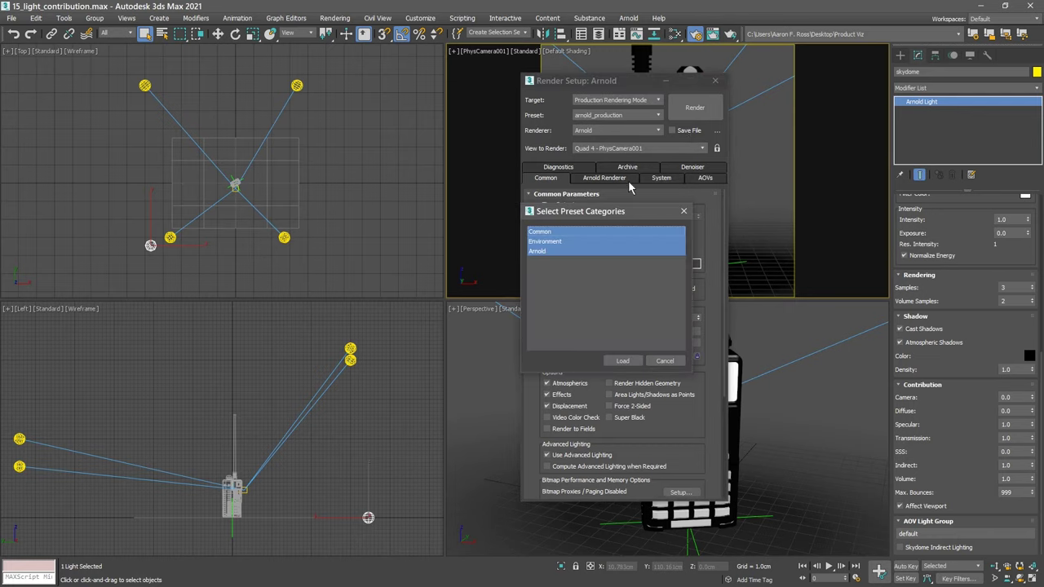
left_click_drag(599, 217, 483, 220)
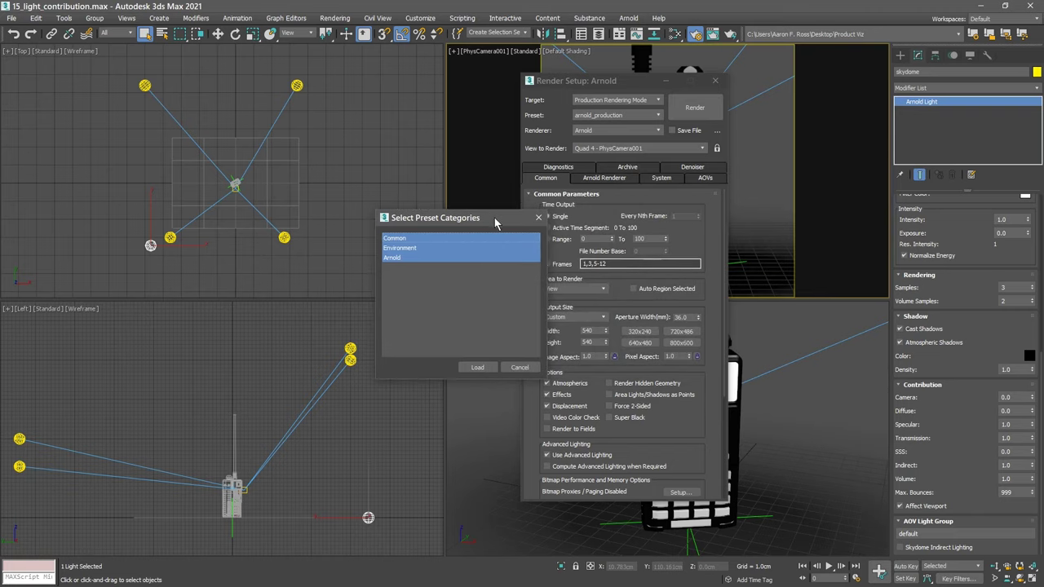
left_click(479, 368)
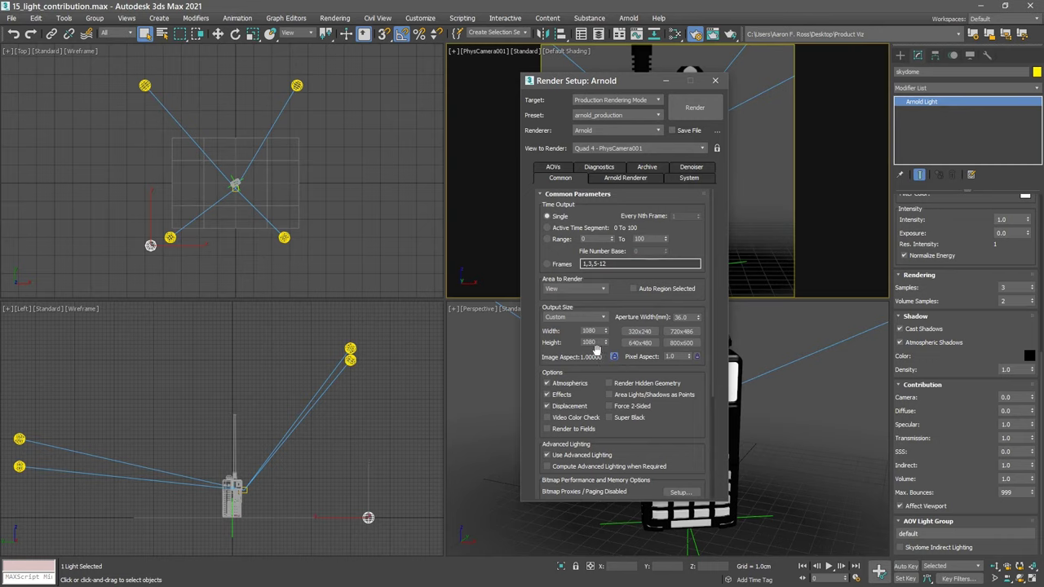
left_click(646, 179)
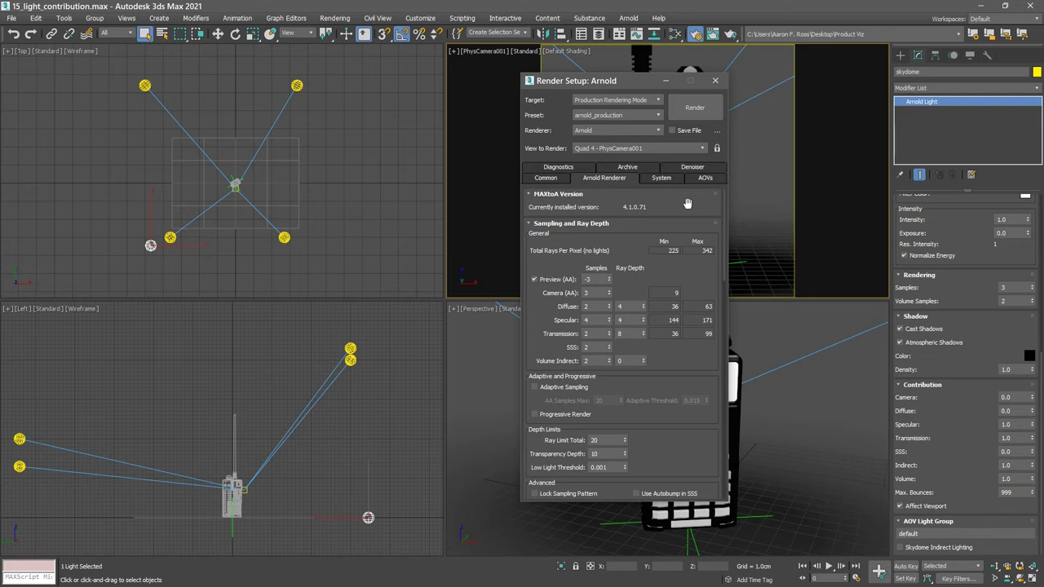
left_click(717, 81)
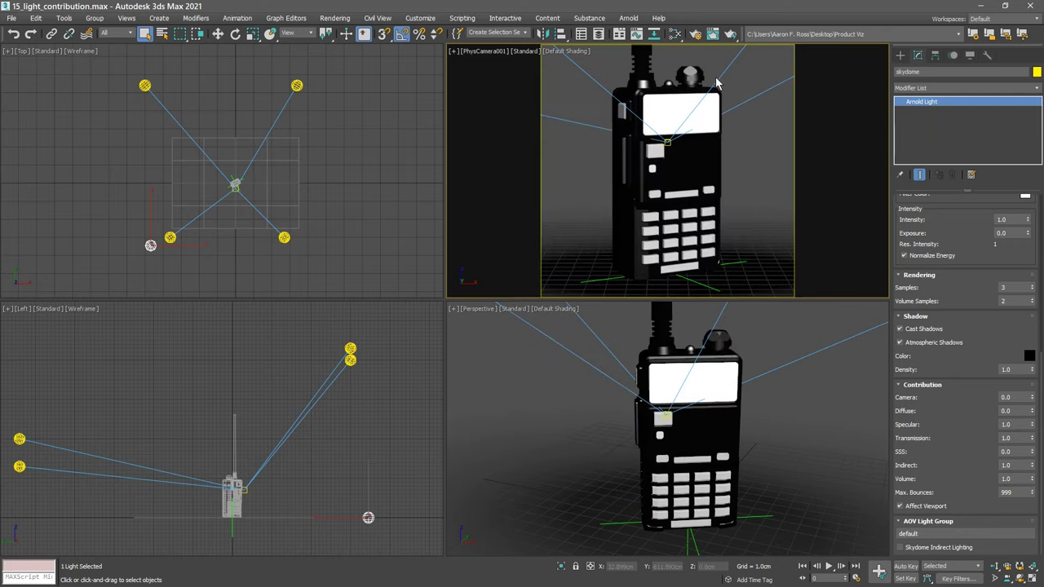
- Launch Arnold RenderView for the 1080×1080 radio render and move its window left
left_click(629, 18)
left_click(636, 35)
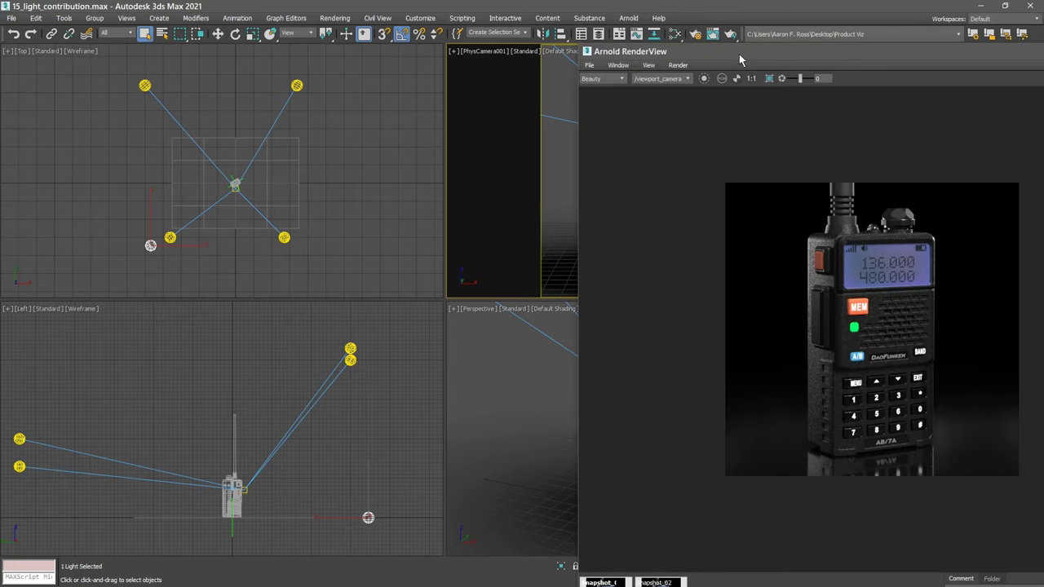
left_click_drag(738, 51, 422, 12)
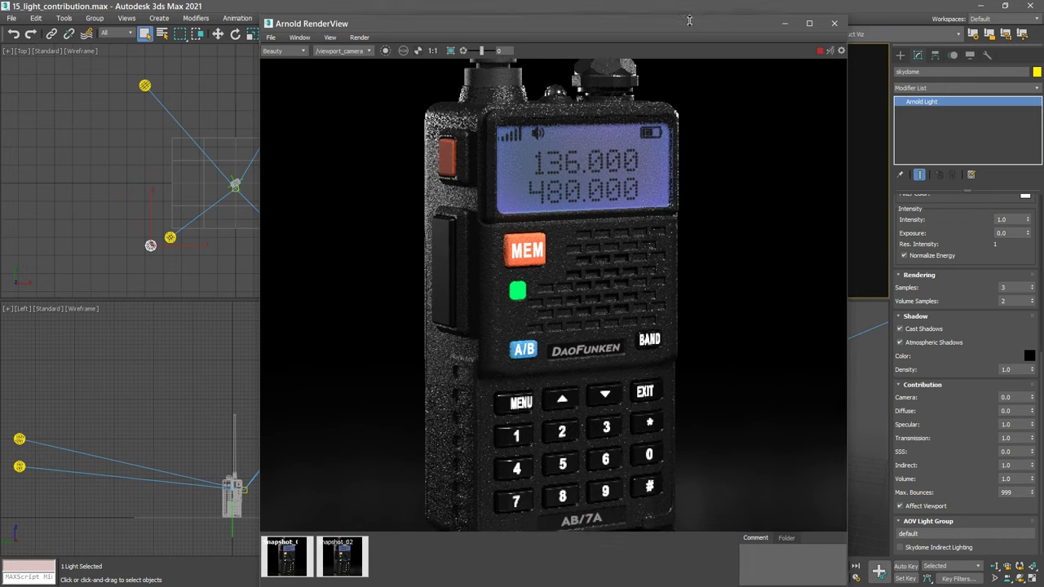
mouse_move(688, 9)
left_mouse_down()
mouse_move(691, 42)
mouse_move(687, 13)
left_mouse_up()
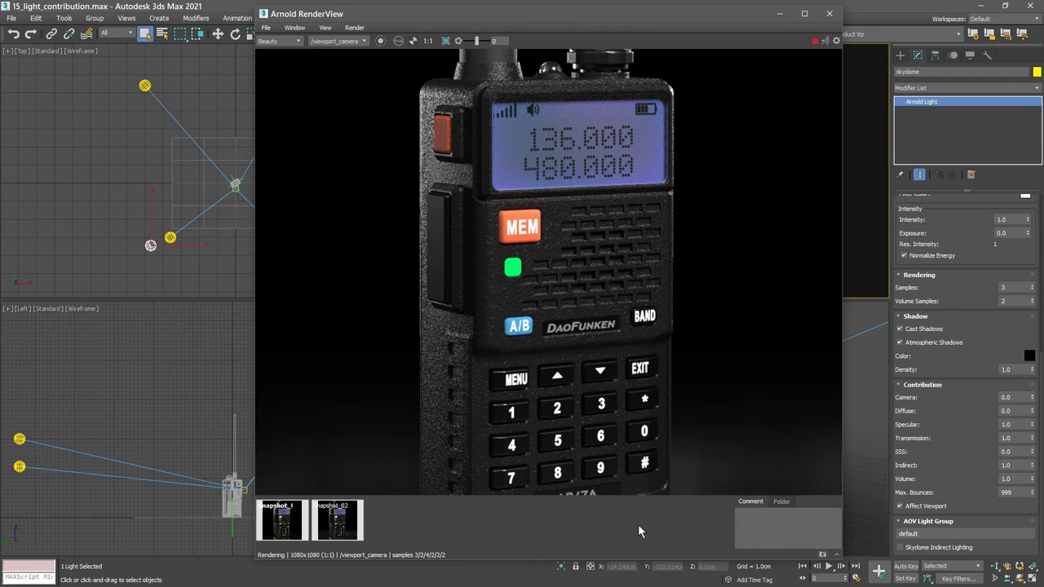
key("ctrl+shift+Escape")
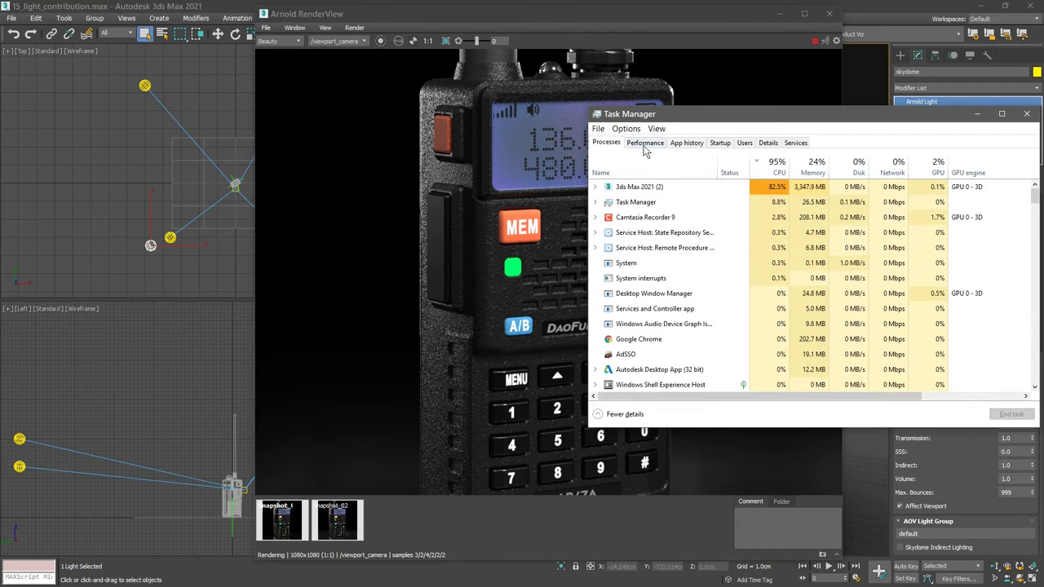
left_click(645, 144)
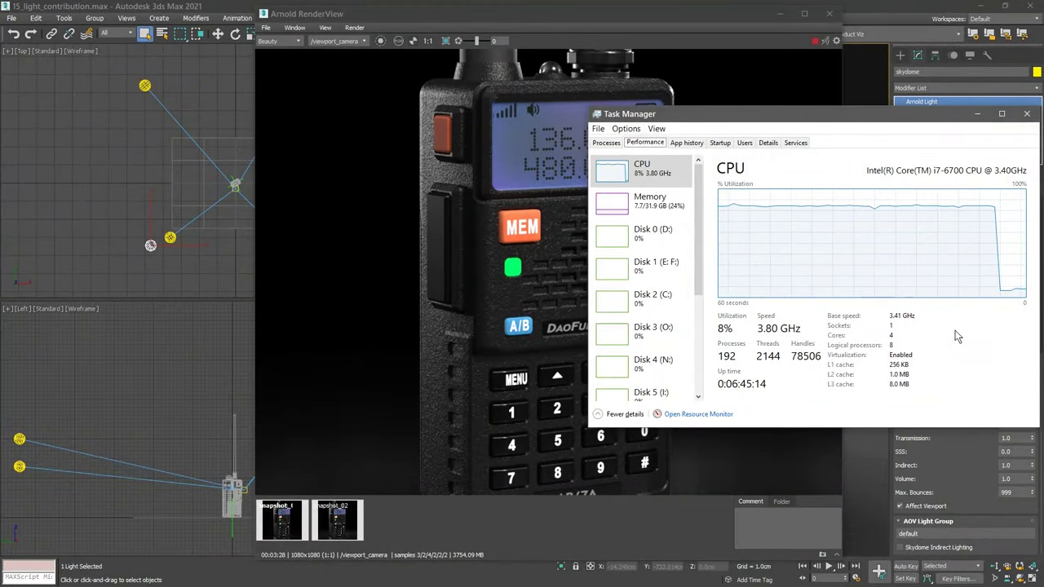
left_click(1026, 114)
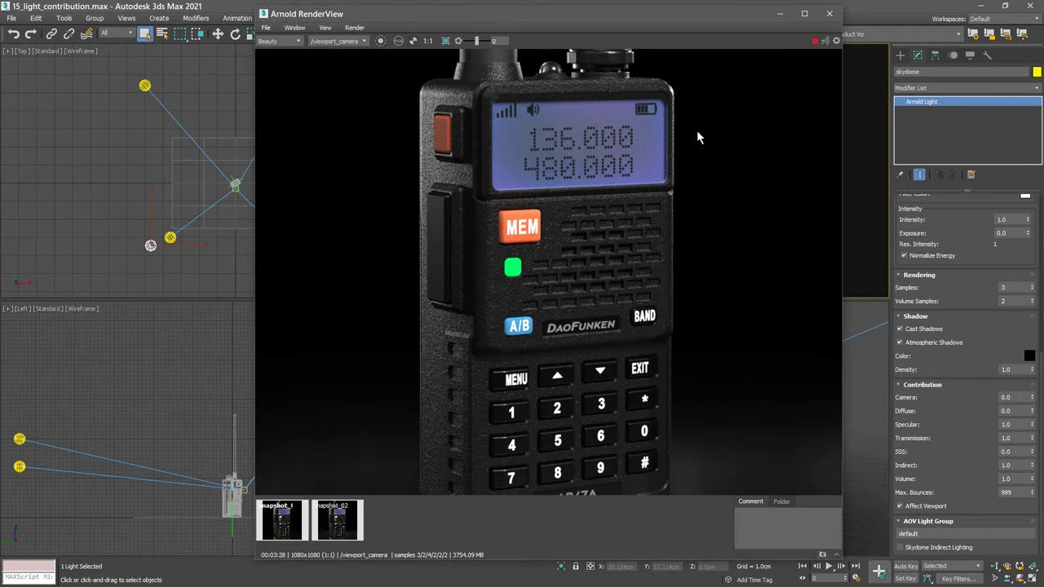
- Save the RenderView image as radio.exr inside the renderoutput folder
middle_click_drag(697, 130, 701, 154)
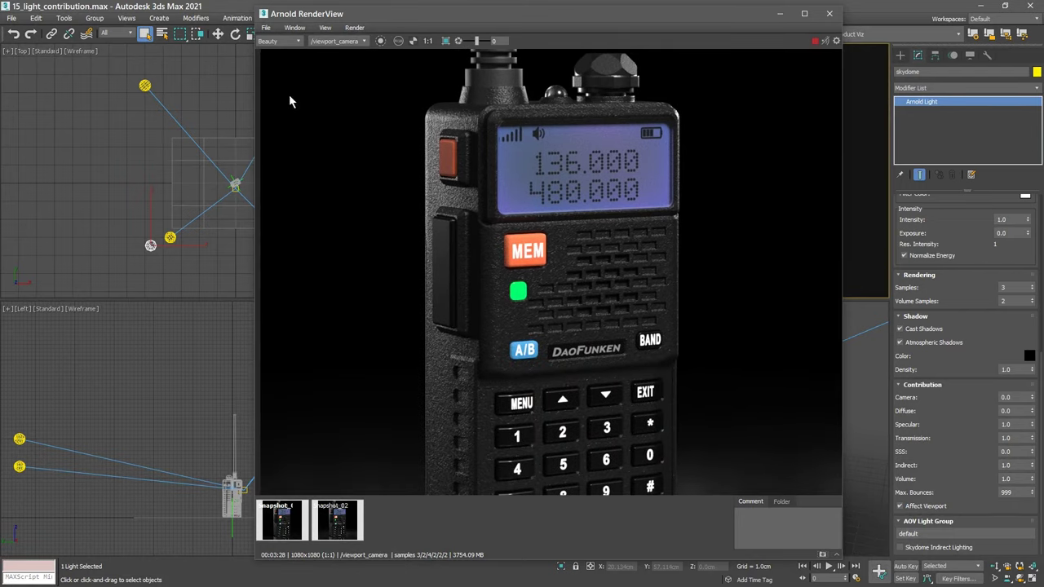
left_click(266, 28)
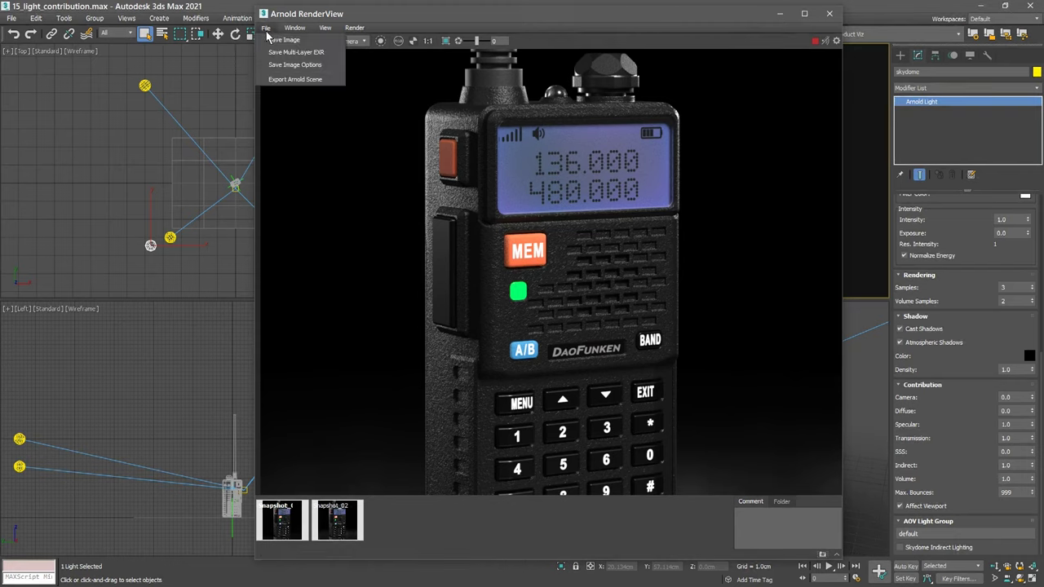
left_click(307, 40)
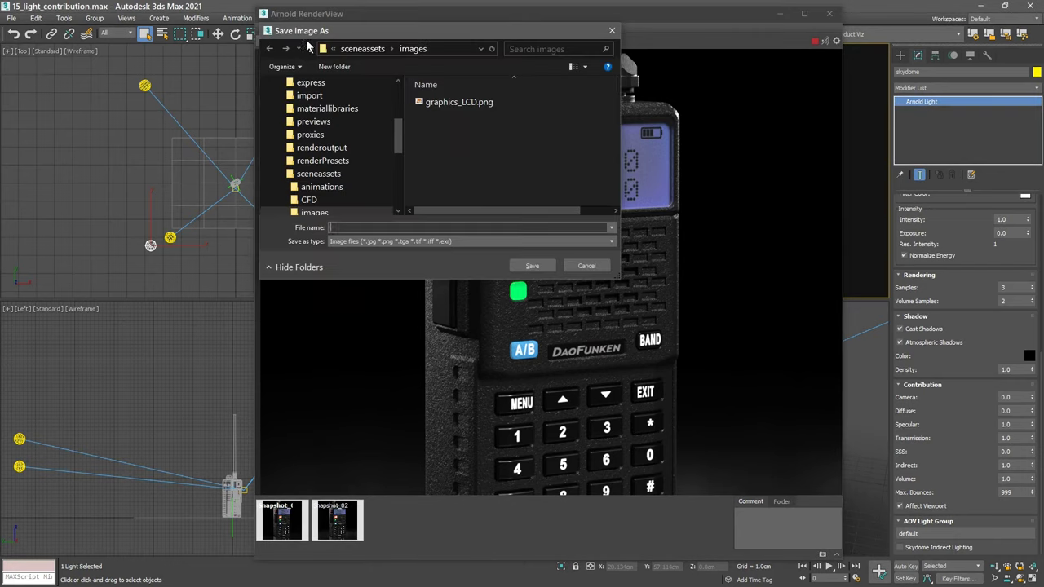
left_click(337, 153)
left_click(362, 227)
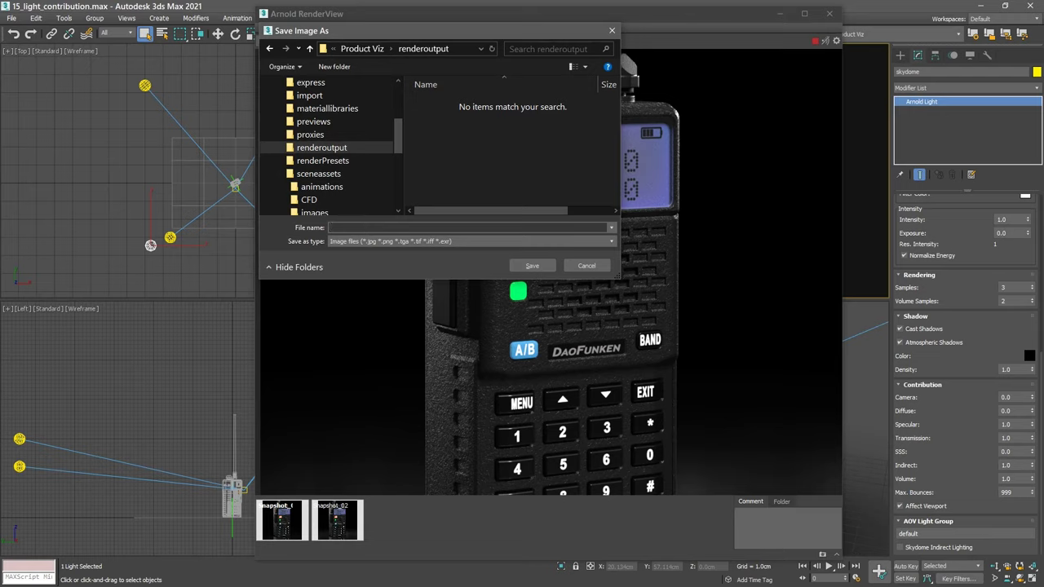
type("radio.exr")
left_click(528, 266)
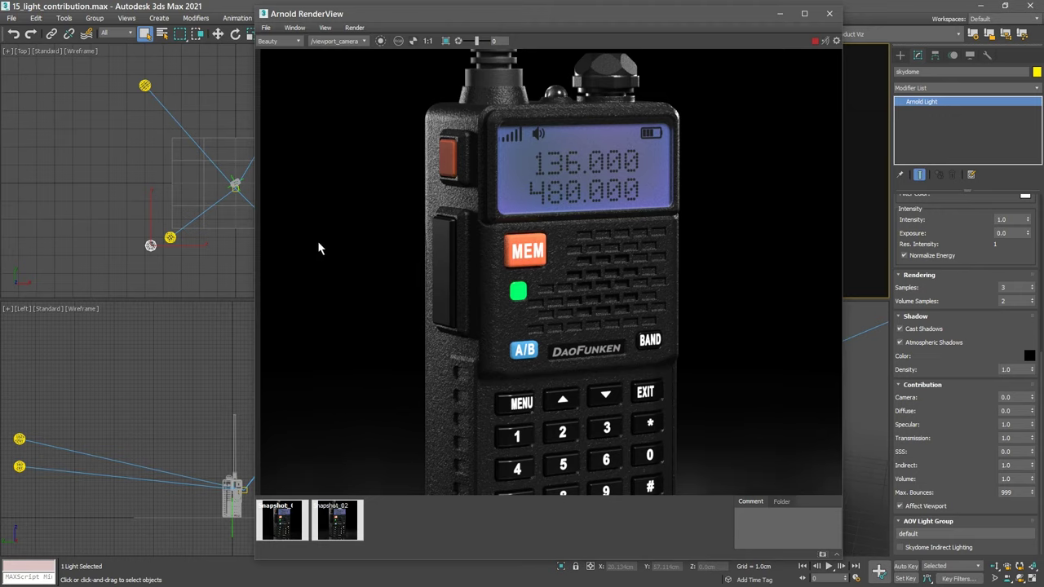
- View radio.exr from the Product Viz renderoutput folder, accepting the OpenEXR channel settings
left_click(11, 18)
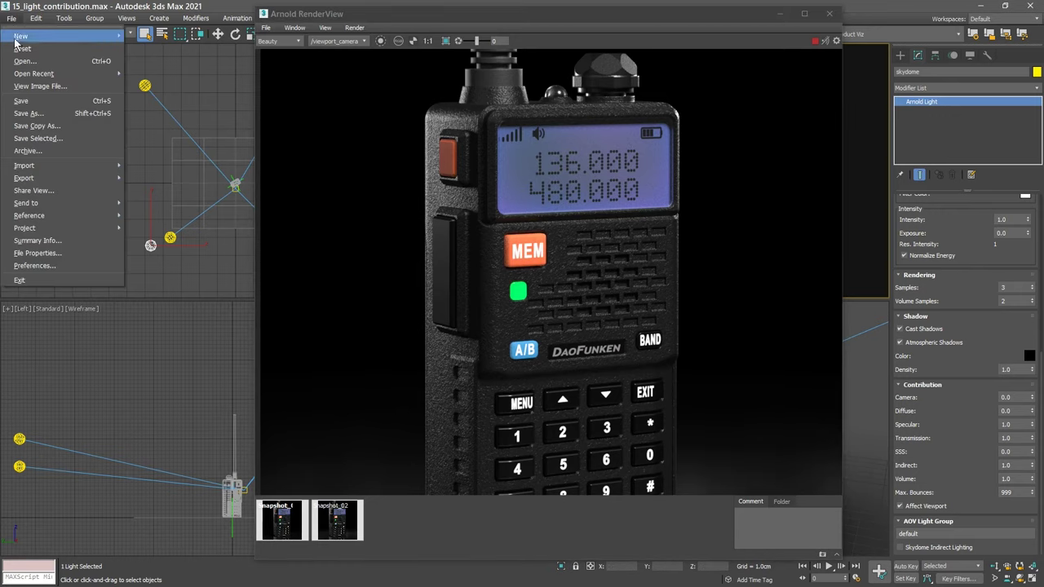
left_click(52, 86)
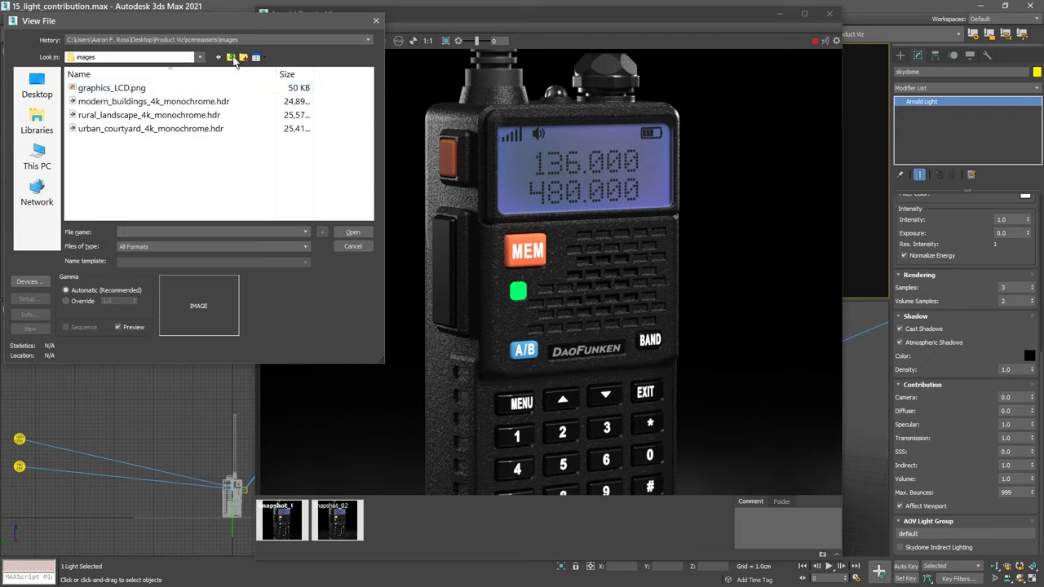
left_click(231, 57)
left_click(231, 57)
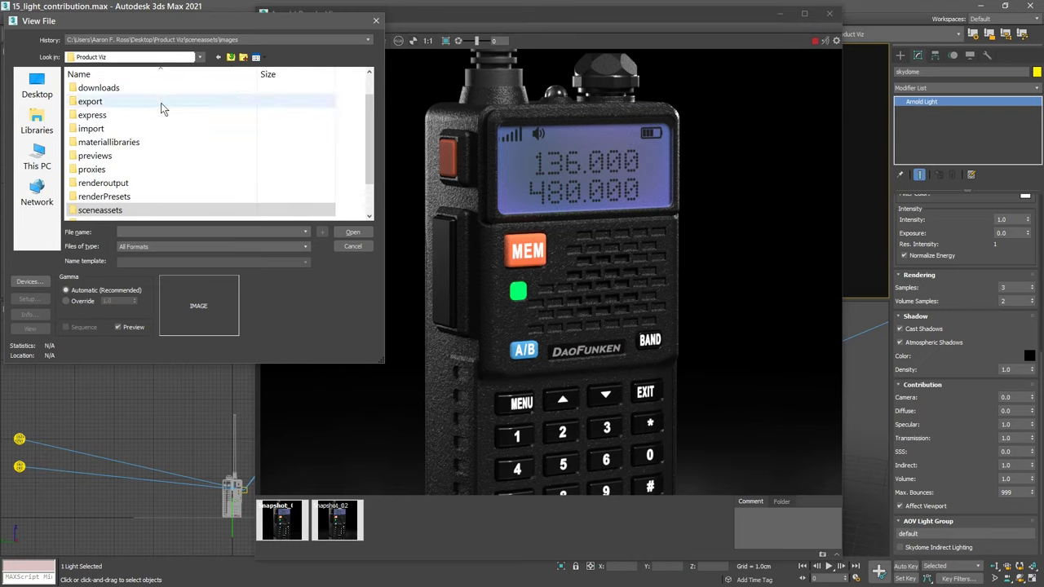
double_click(119, 188)
left_click(93, 88)
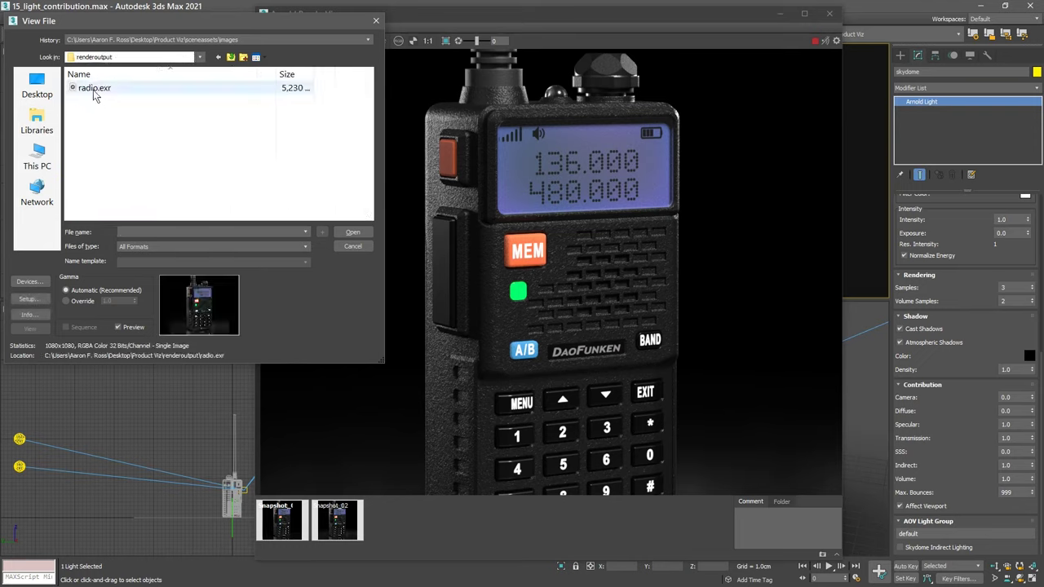
left_click(356, 234)
left_click_drag(157, 37, 204, 85)
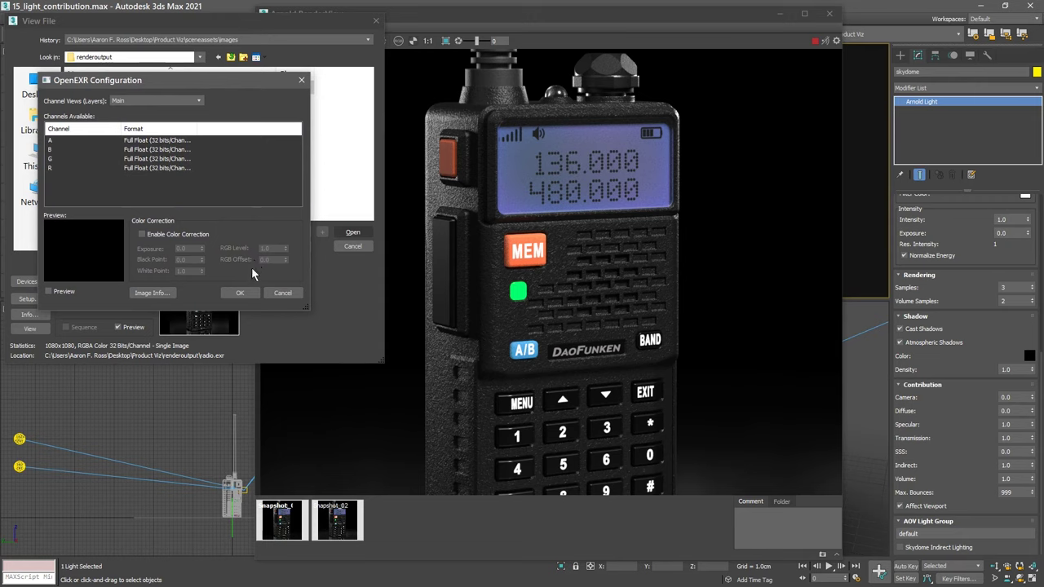
left_click(240, 293)
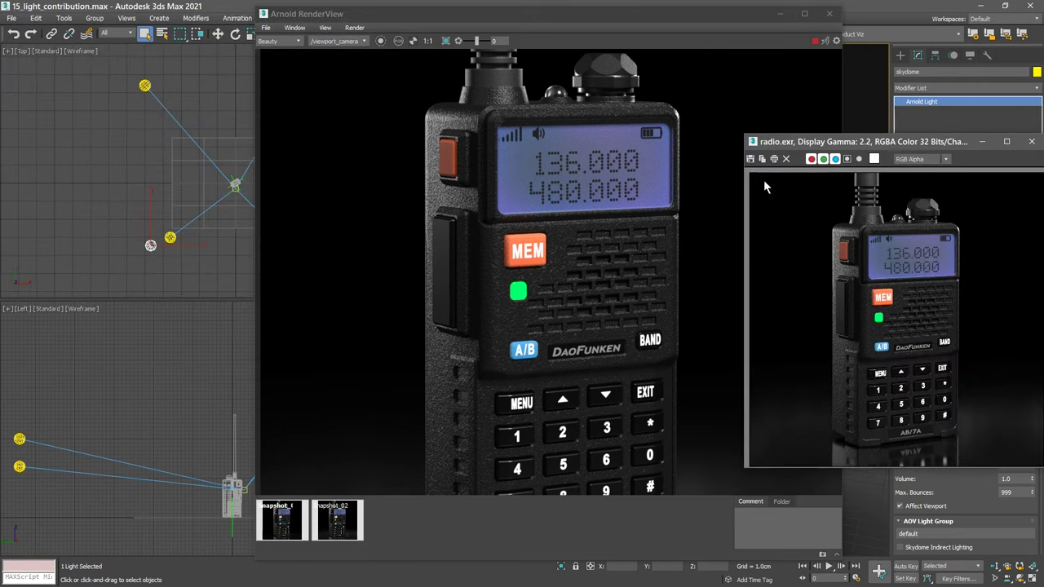
- Move and enlarge the radio.exr viewer window and zoom into the image
left_click_drag(856, 143, 233, 108)
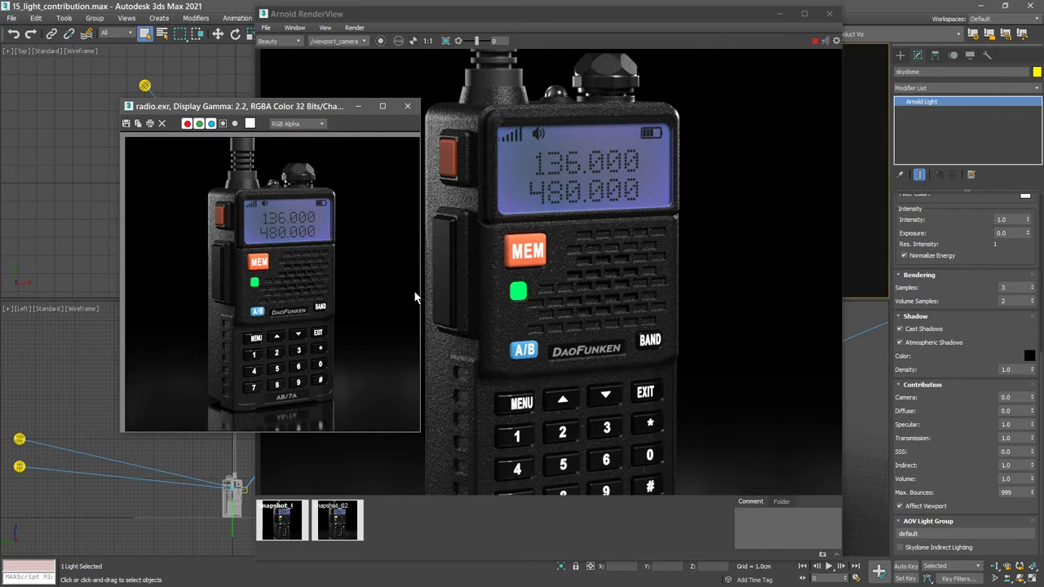
left_click_drag(419, 435, 512, 513)
scroll(358, 318, "up", 2)
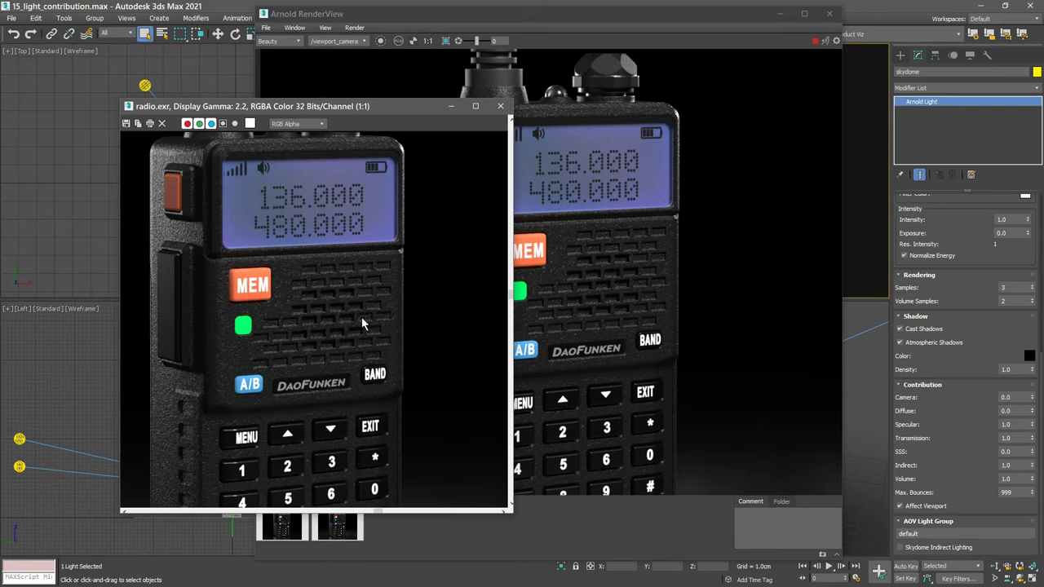
left_click_drag(383, 122, 293, 87)
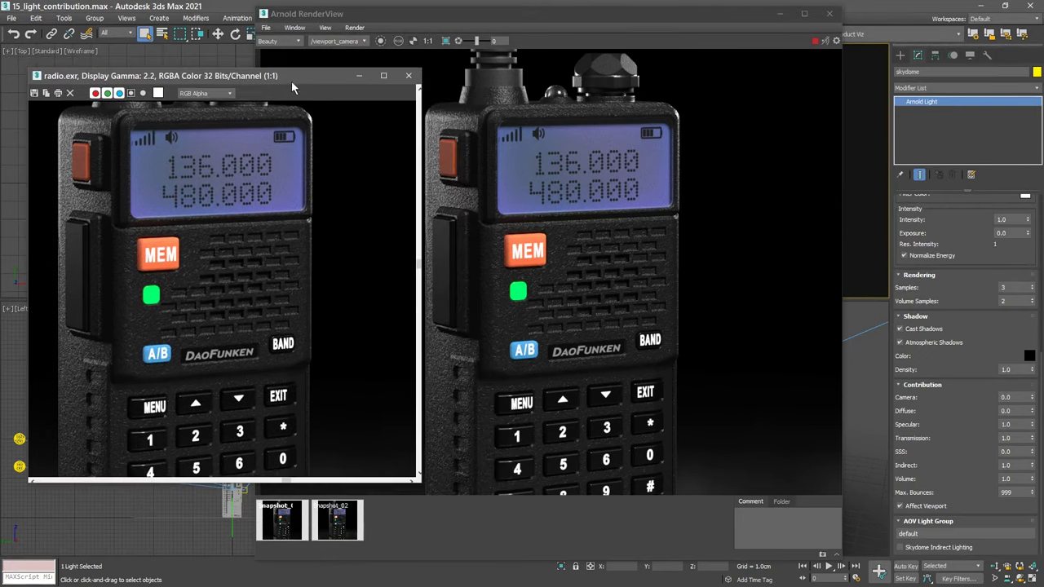